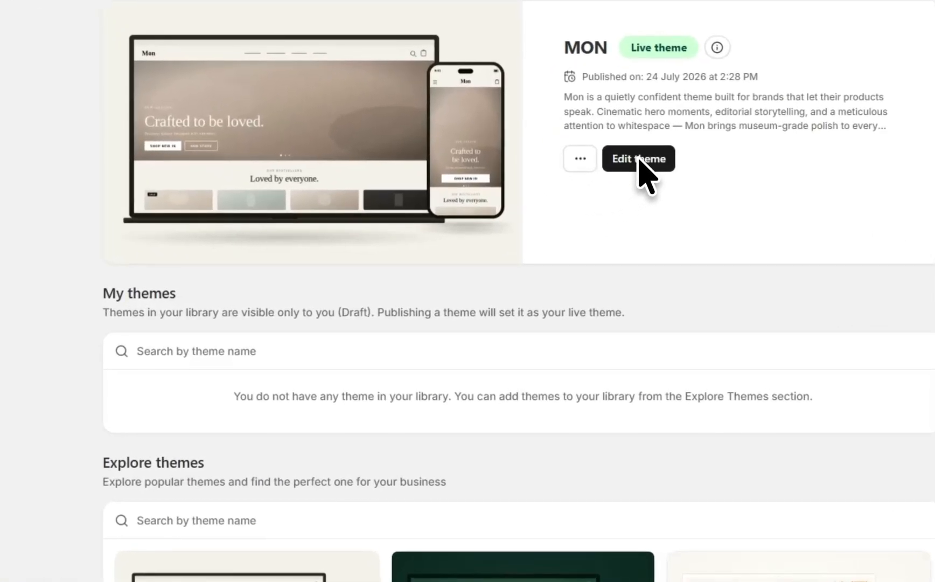
Open the live MON theme for editing and remove the second and third slides from the Hero section
left_click(582, 220)
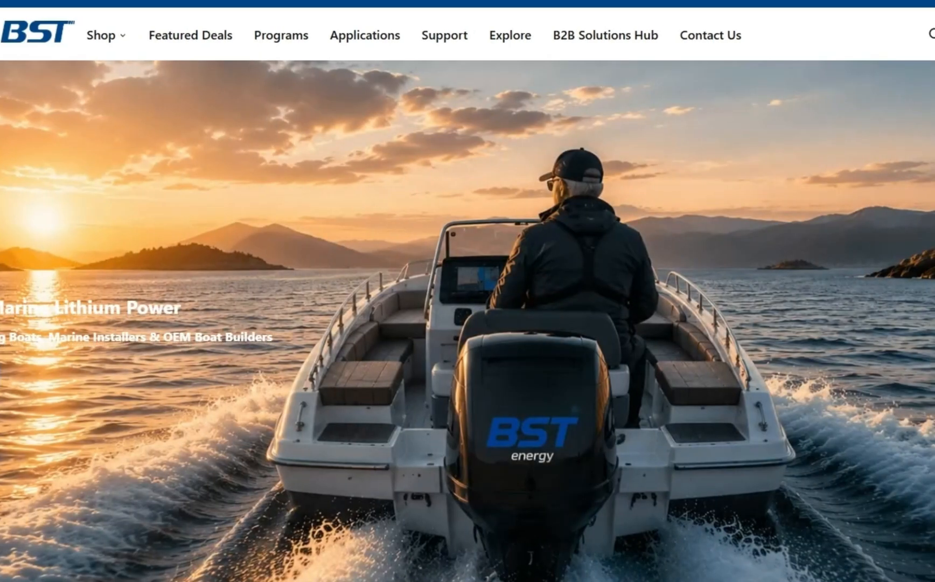
left_click(108, 247)
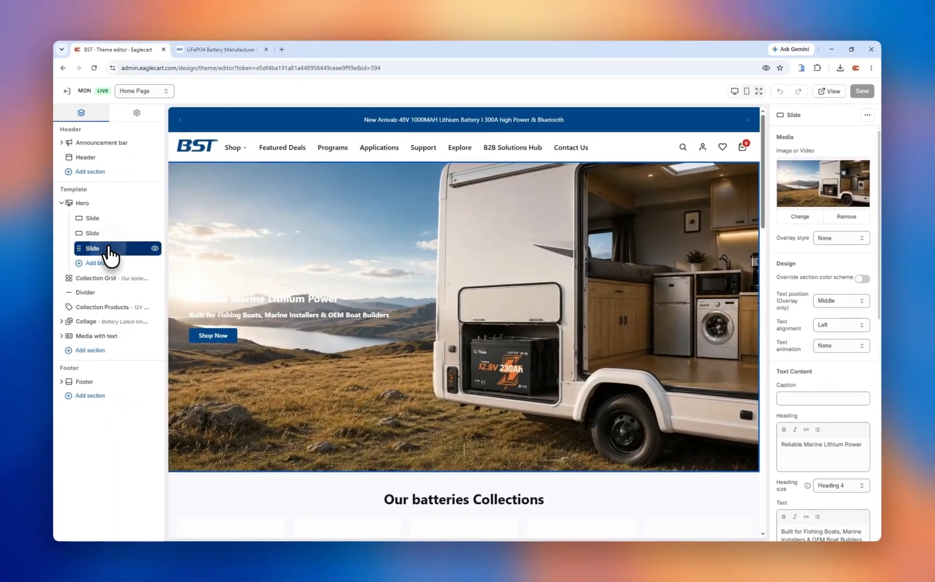
right_click(108, 248)
left_click(131, 305)
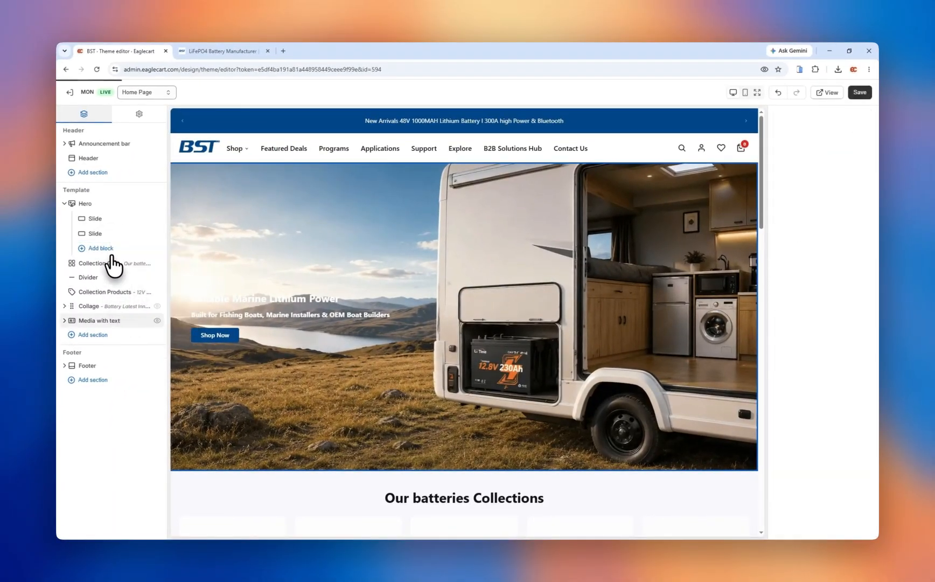
left_click(107, 236)
right_click(108, 236)
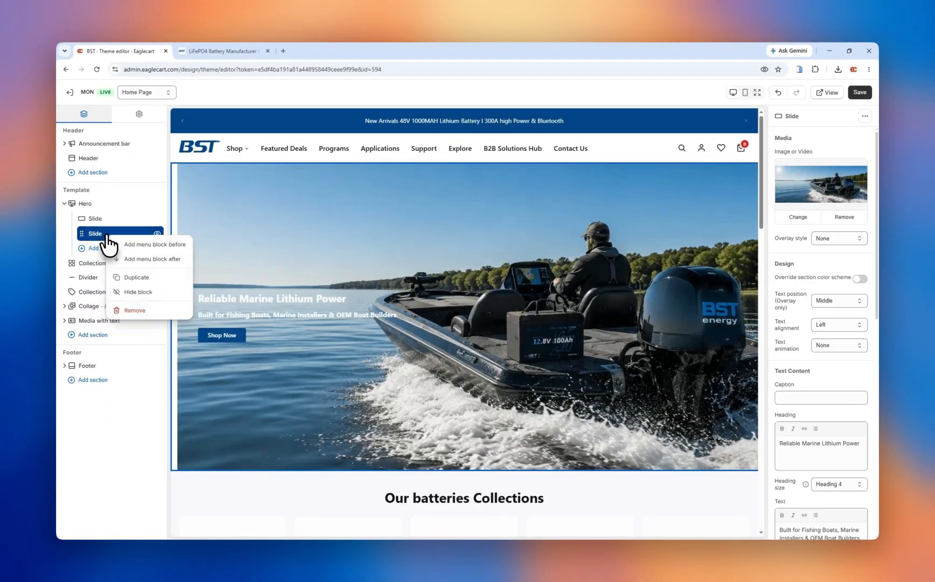
left_click(133, 311)
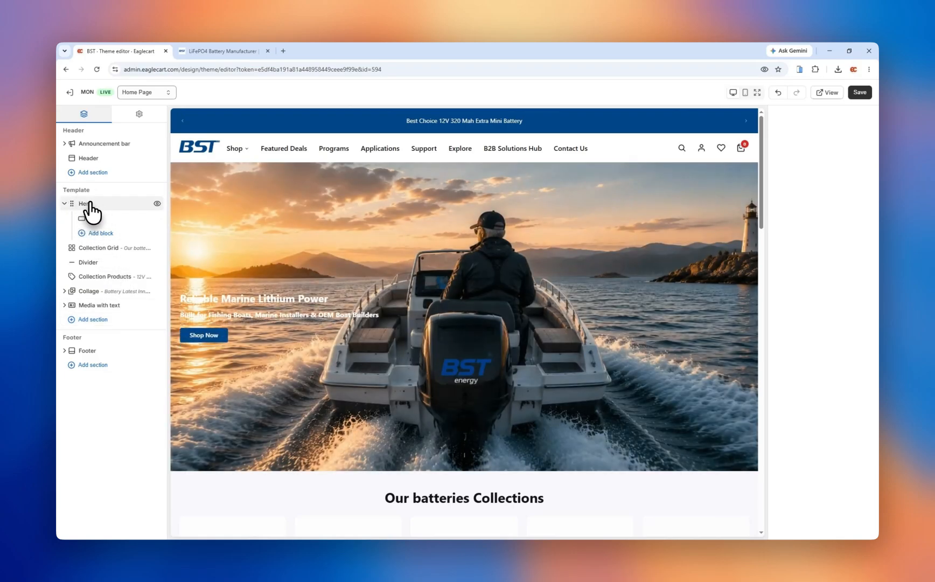
Examine the Hero section's width and color scheme options and the text of its remaining slide
left_click(90, 204)
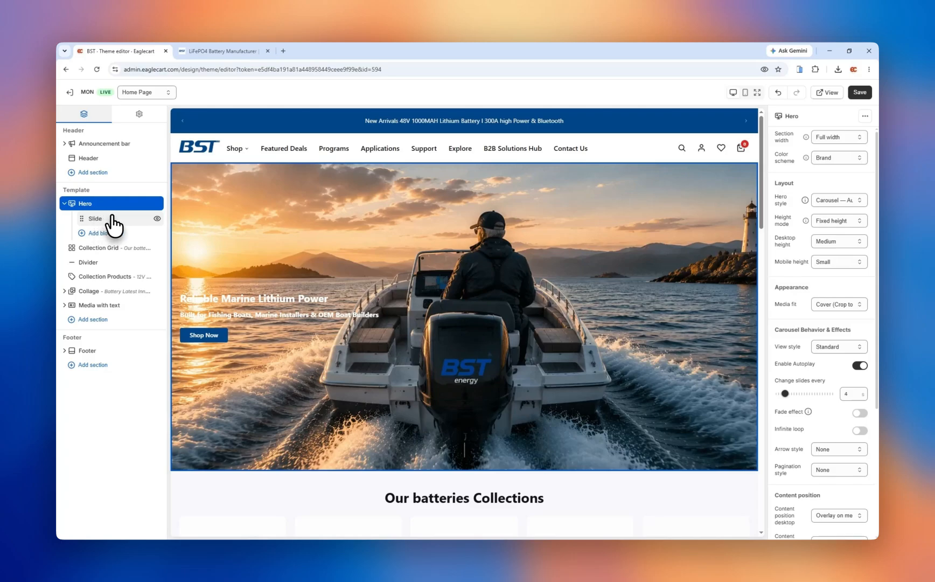
left_click(112, 216)
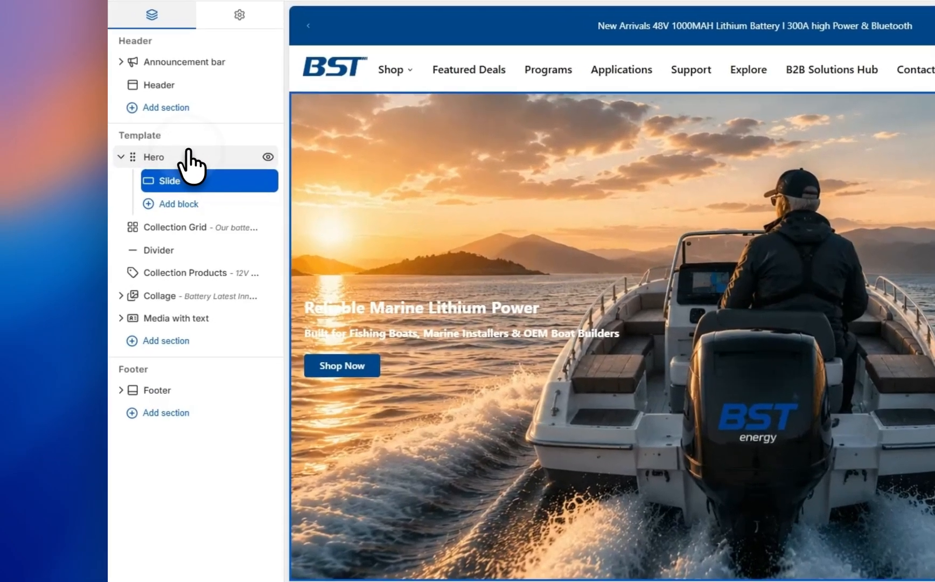
left_click(108, 204)
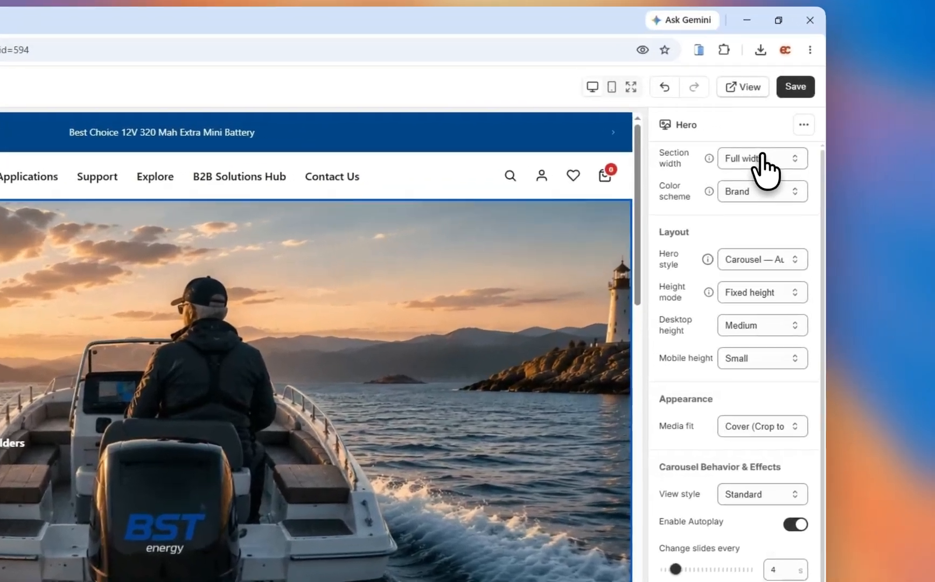
left_click(839, 137)
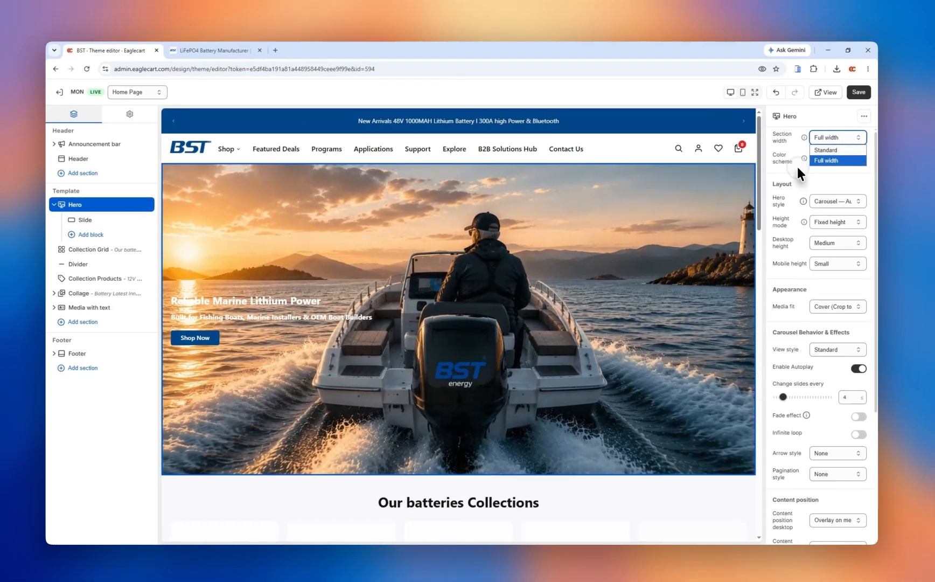
left_click(738, 203)
left_click(831, 157)
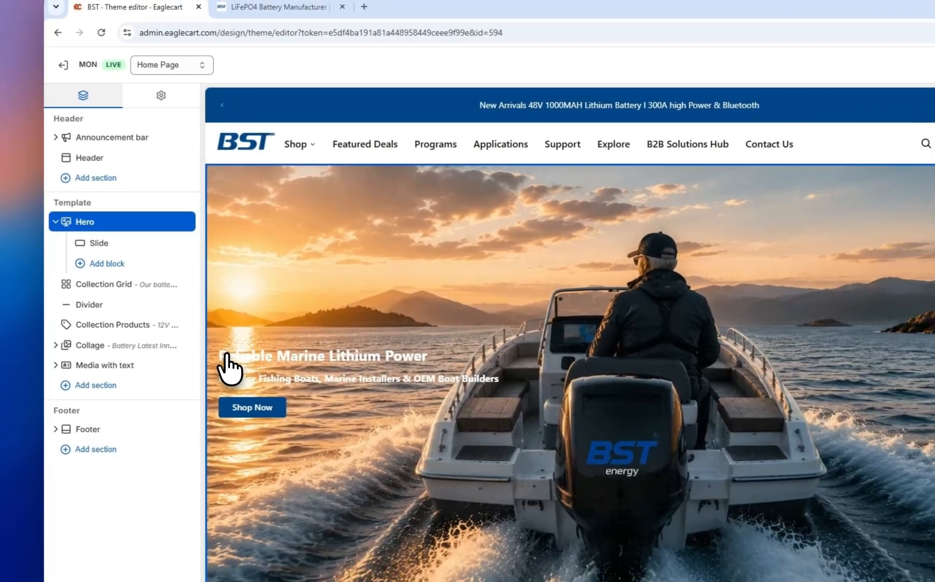
triple_click(253, 362)
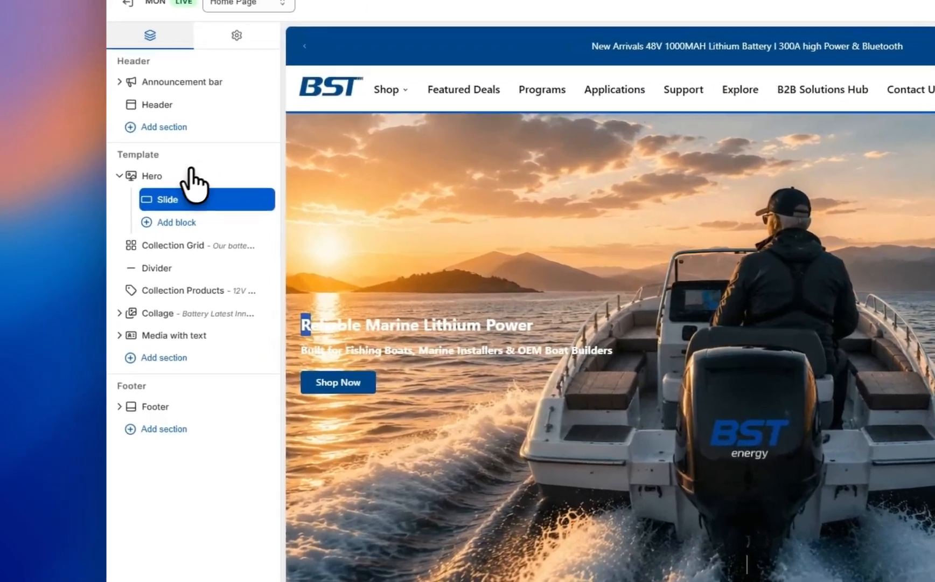
Review the Hero section's style options and its desktop and mobile height settings
left_click(195, 173)
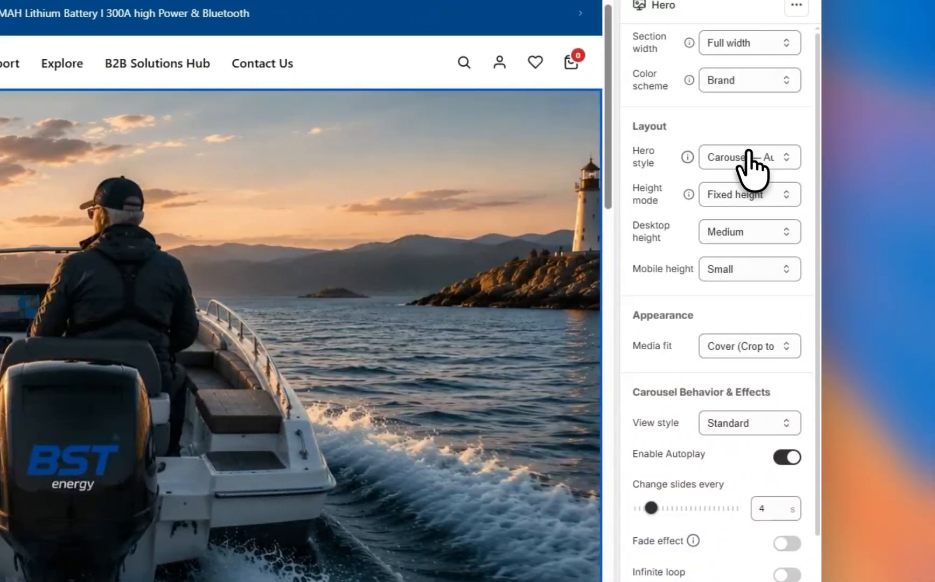
left_click(744, 152)
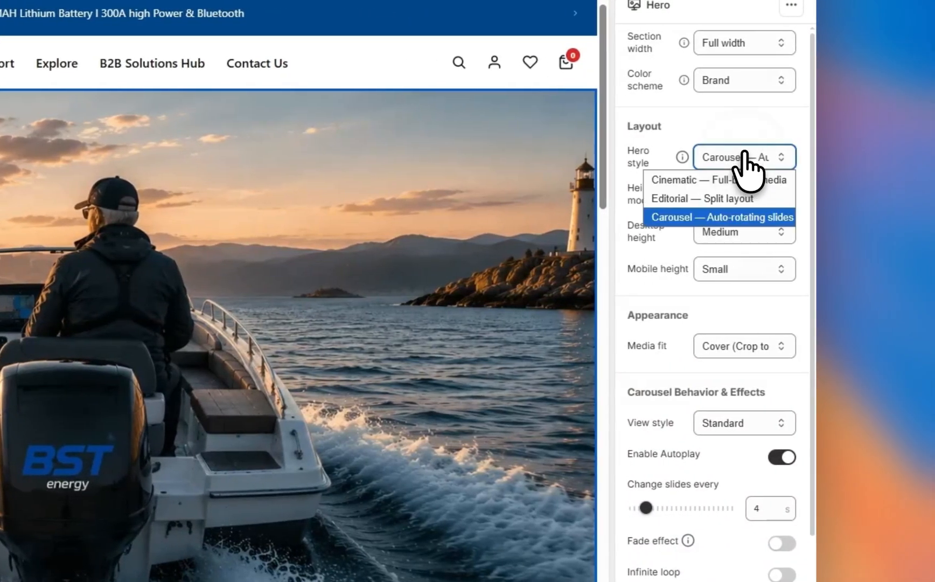
left_click(698, 122)
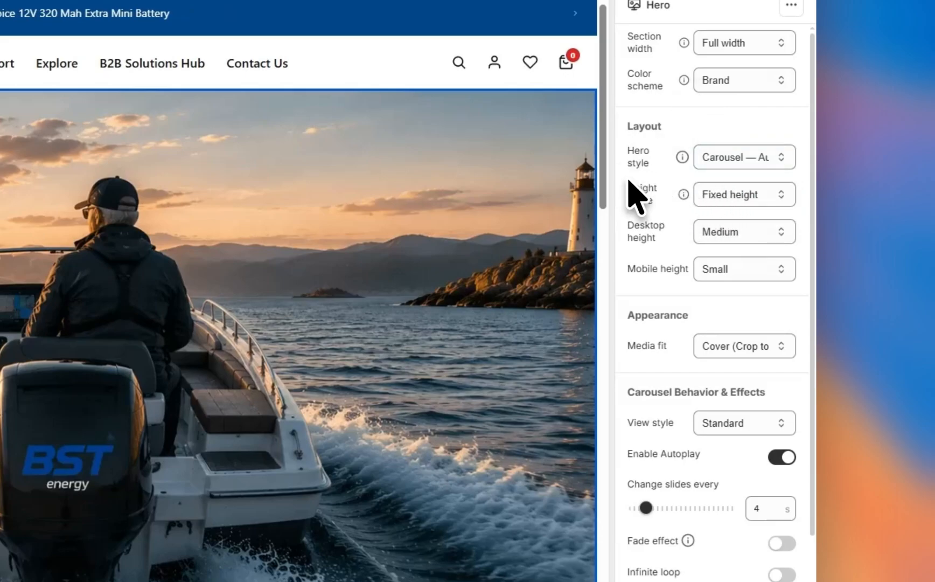
left_click_drag(630, 221, 653, 238)
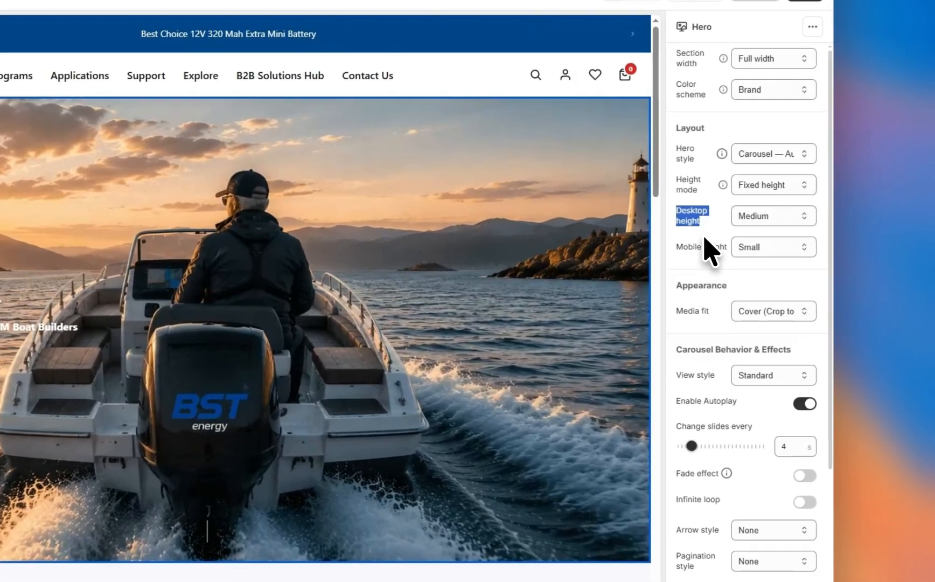
left_click(794, 254)
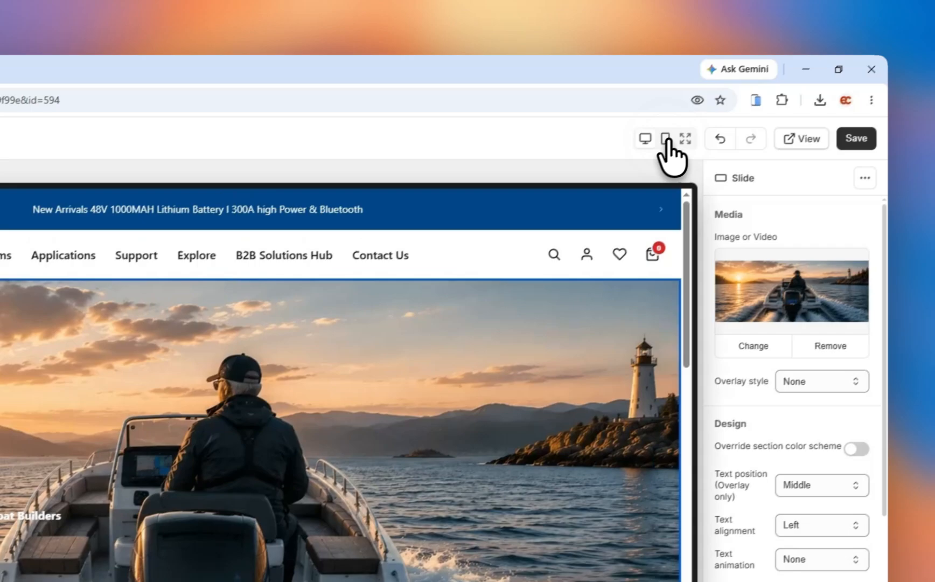
In the mobile preview, try the Medium and Large mobile heights for the Hero section
left_click(666, 138)
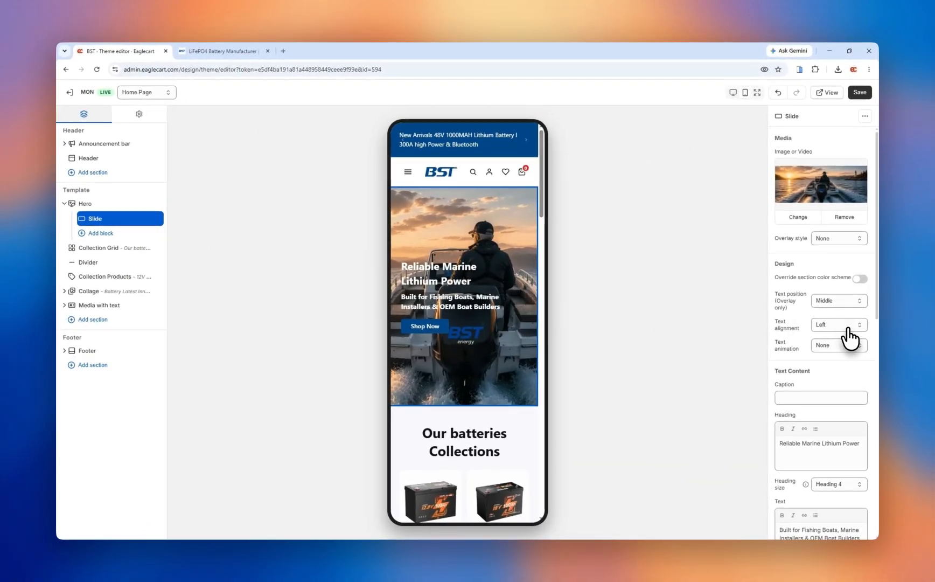
left_click(126, 205)
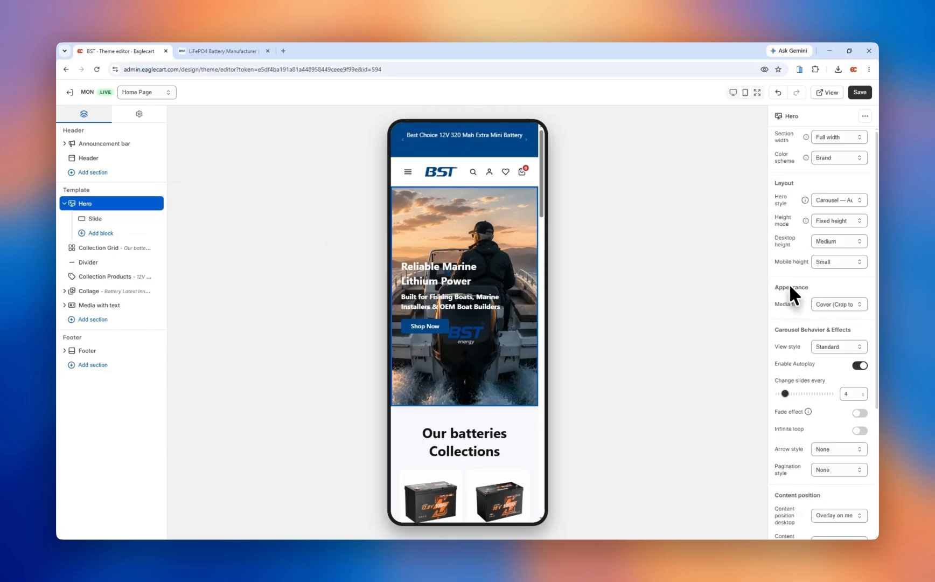
left_click(839, 263)
left_click(837, 275)
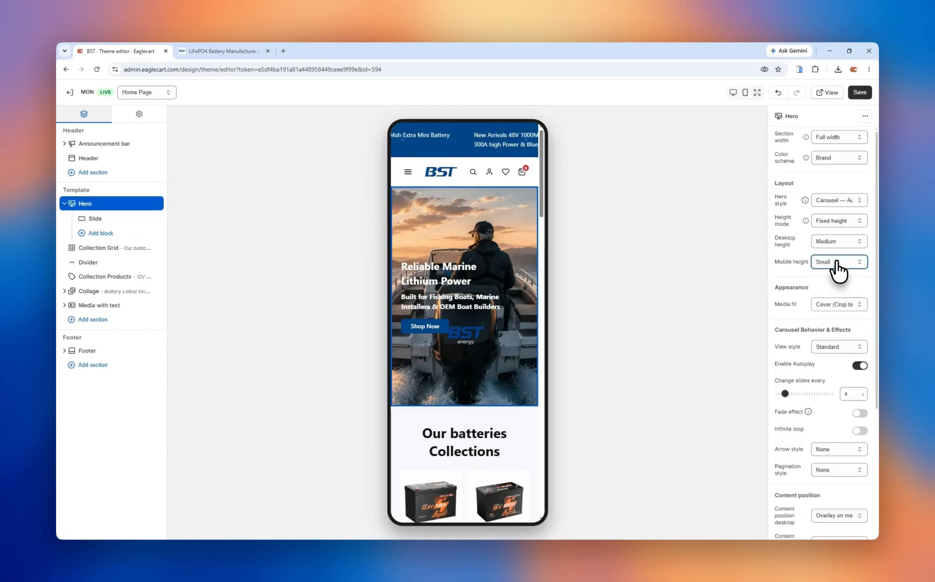
left_click(836, 264)
left_click(835, 275)
left_click(834, 264)
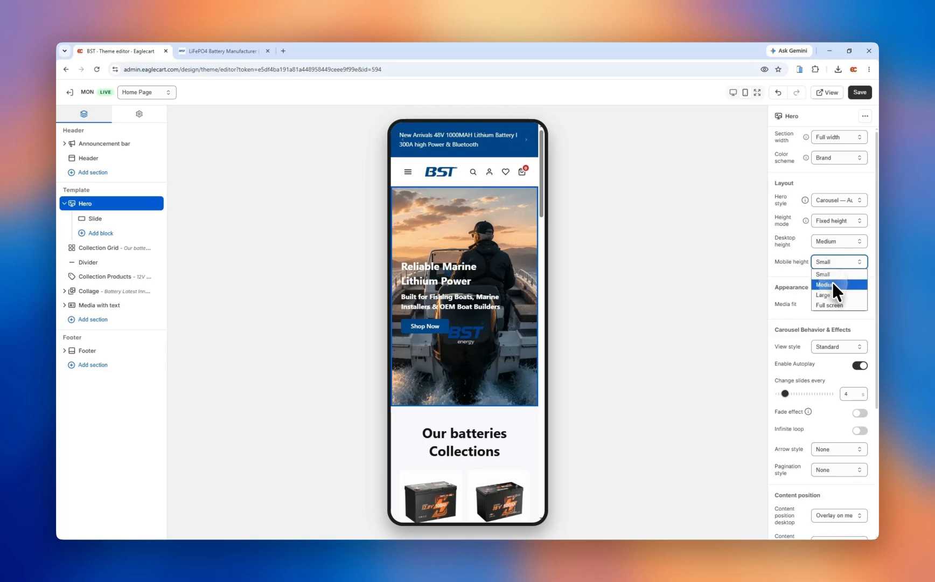
left_click(833, 283)
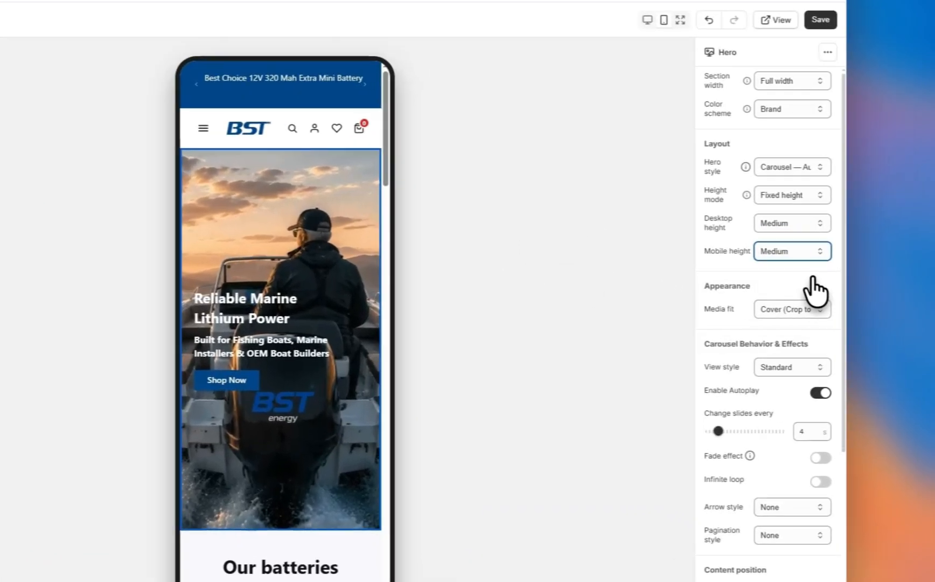
left_click(844, 262)
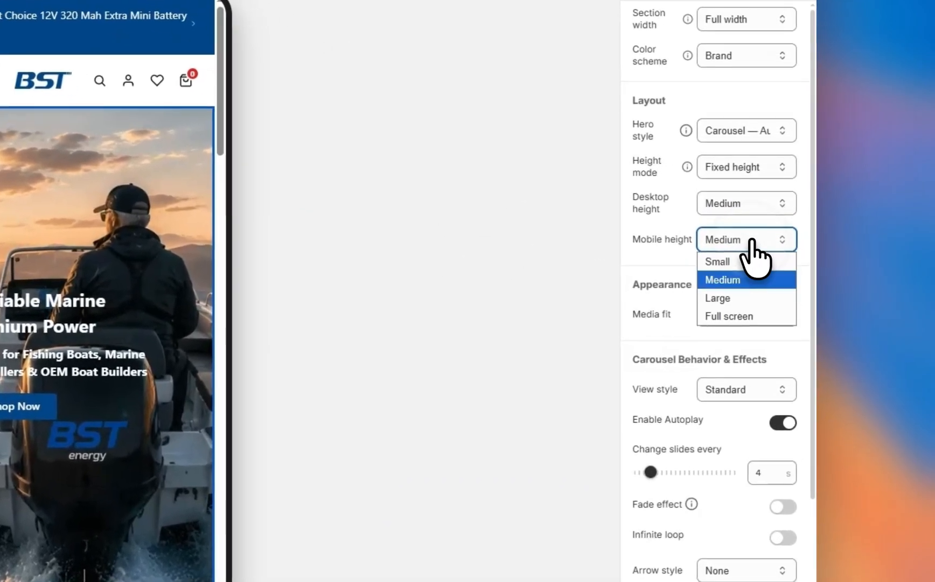
left_click(744, 300)
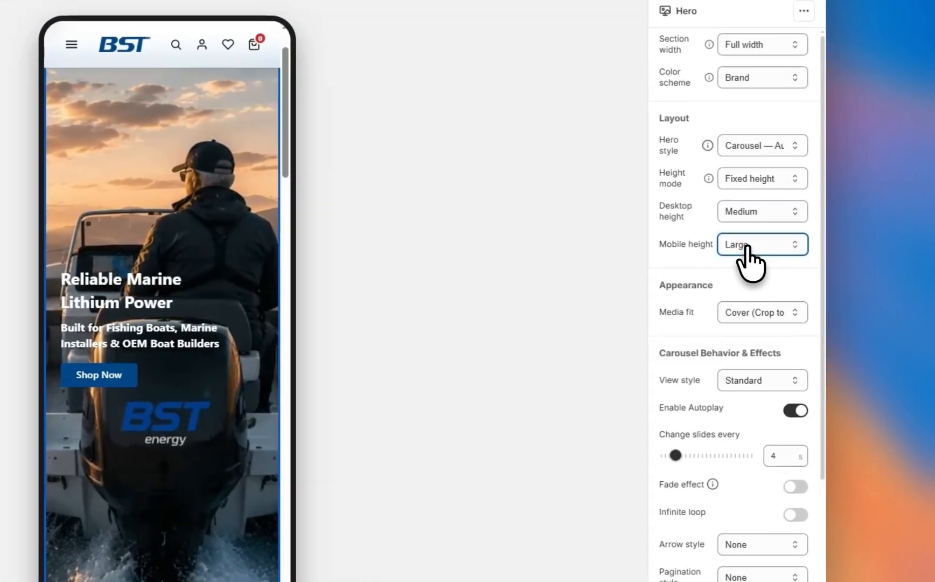
Set the Hero section's mobile height back to Small and return to the desktop preview
left_click(827, 263)
left_click(832, 274)
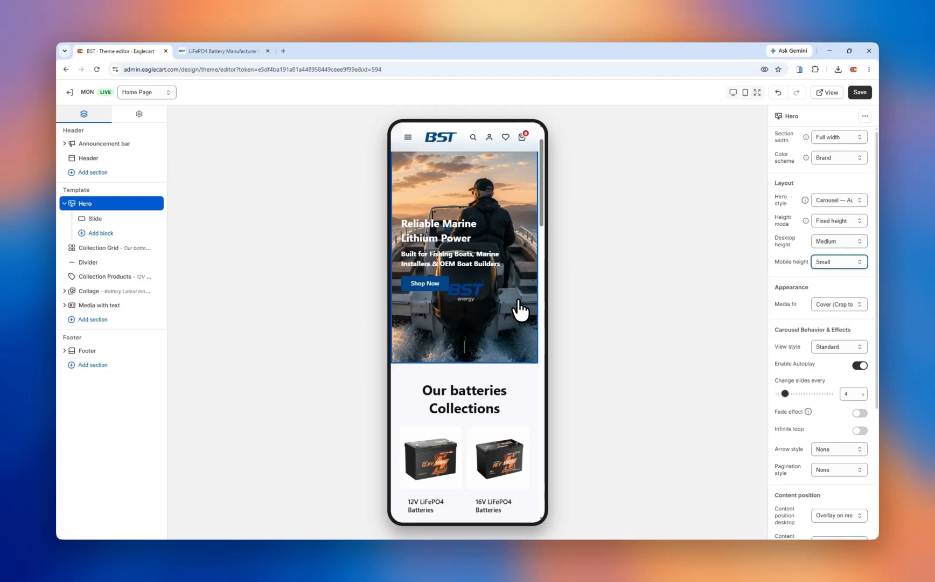
scroll(521, 310, "up", 1)
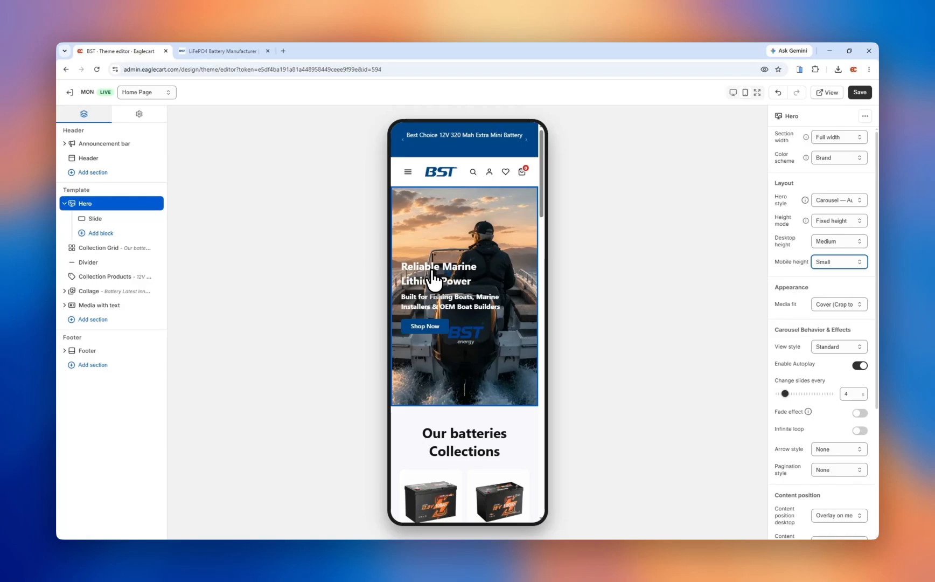
left_click(730, 95)
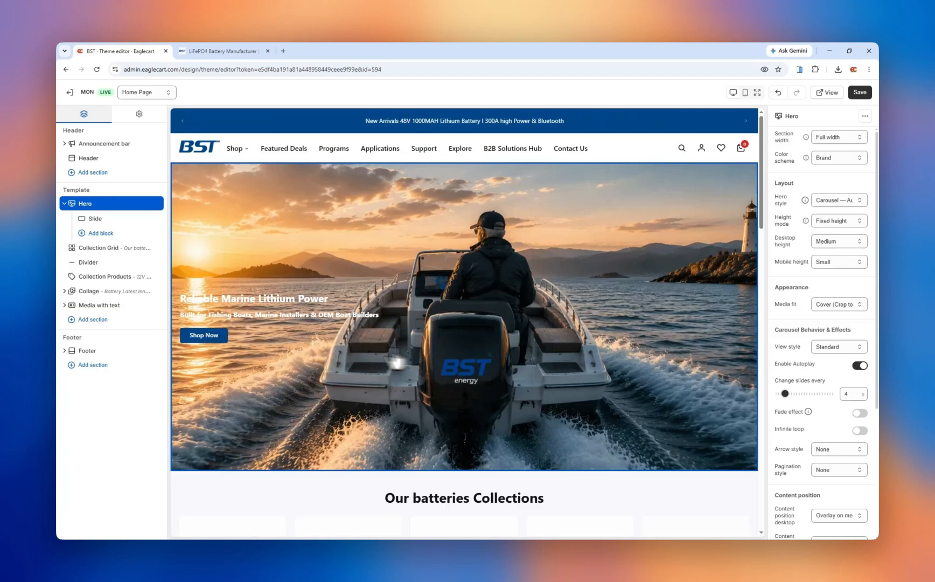
scroll(800, 266, "down", 3)
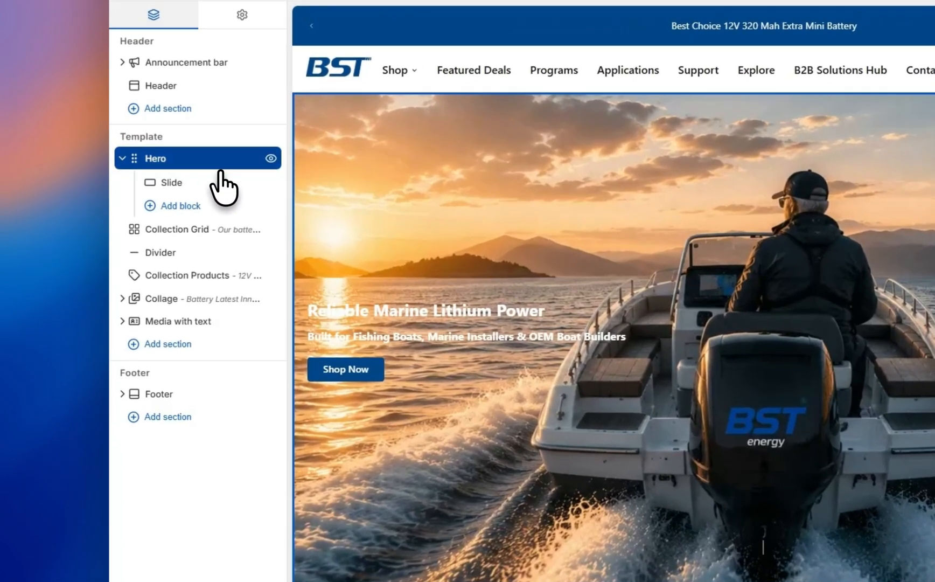
For the remaining Hero slide, try Heading 3 as the text size and settle on Heading 5
left_click(125, 217)
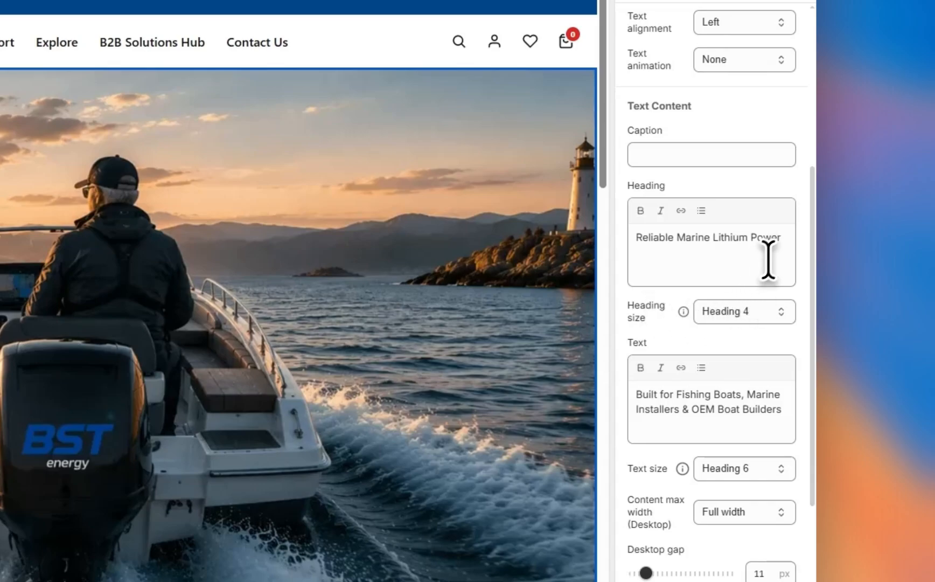
left_click_drag(783, 239, 629, 239)
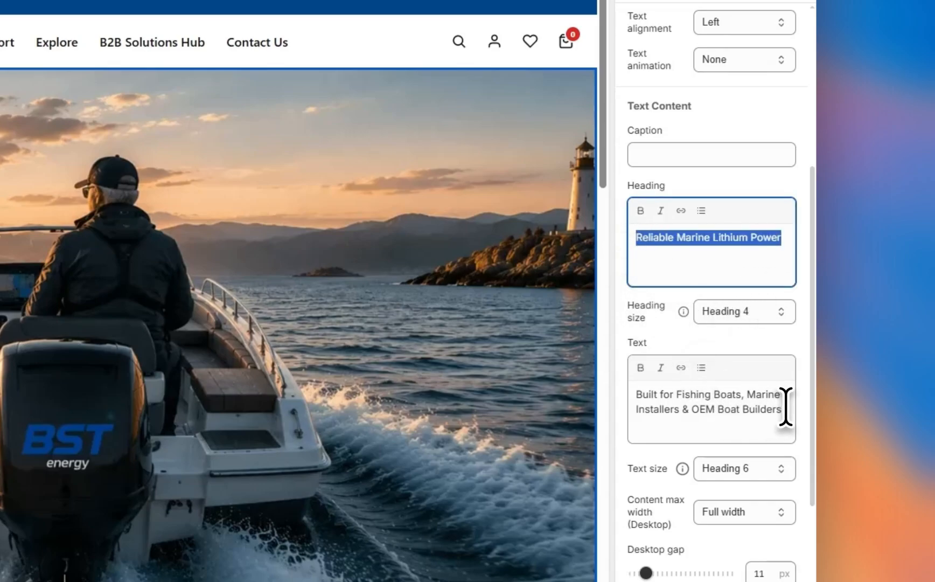
left_click_drag(785, 409, 641, 380)
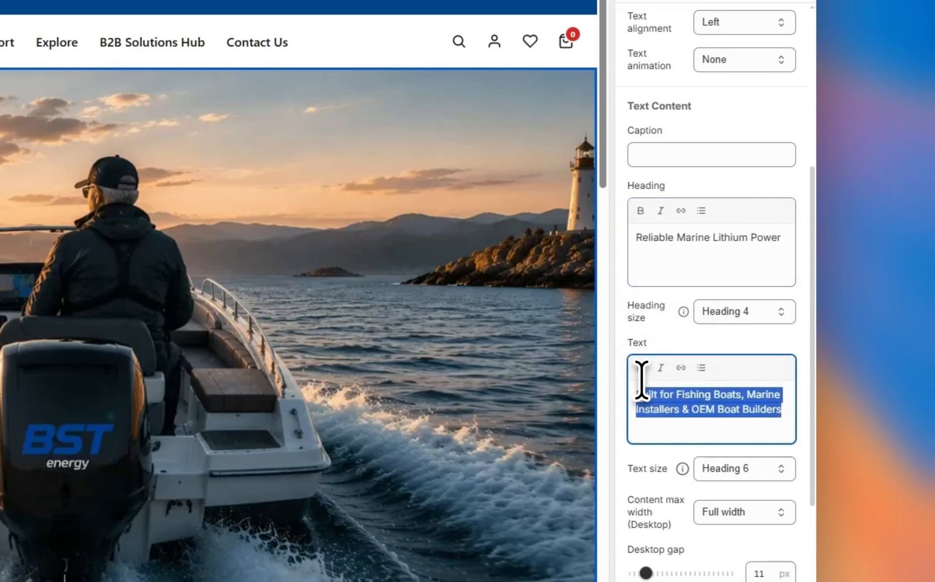
left_click(747, 468)
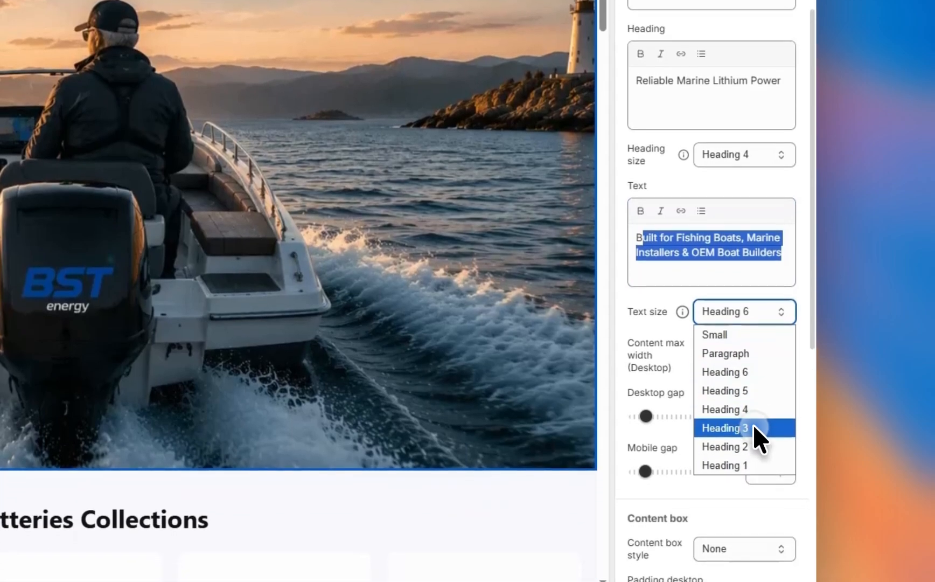
left_click(759, 454)
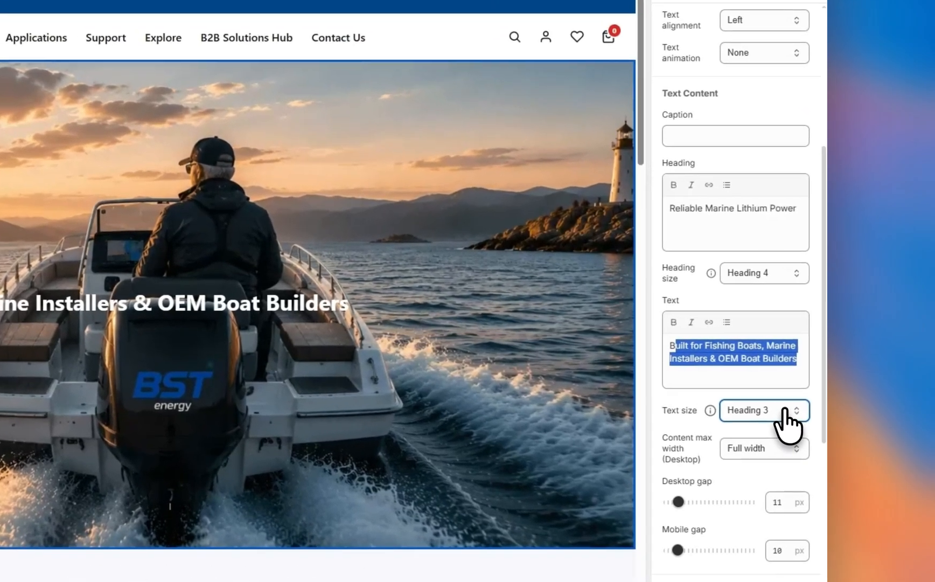
left_click(851, 383)
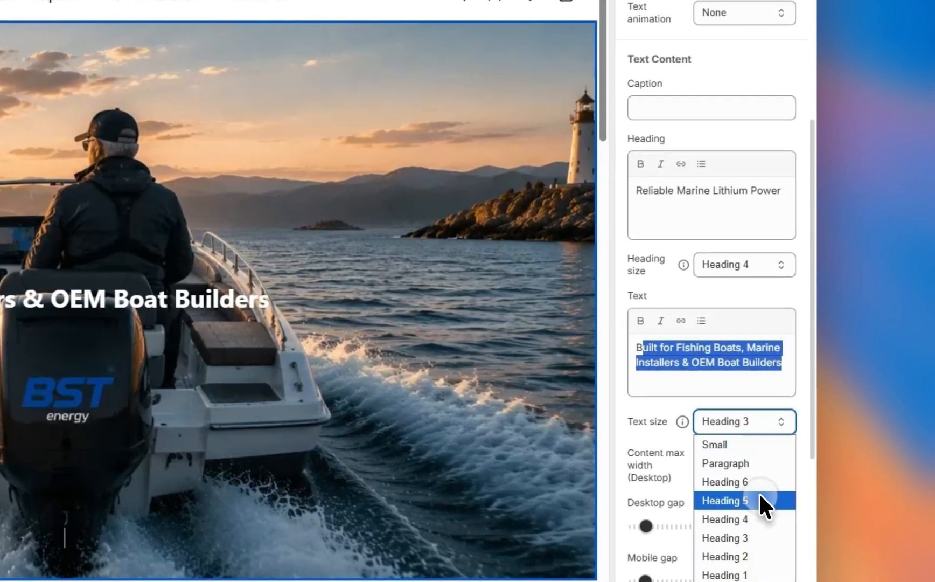
left_click(759, 495)
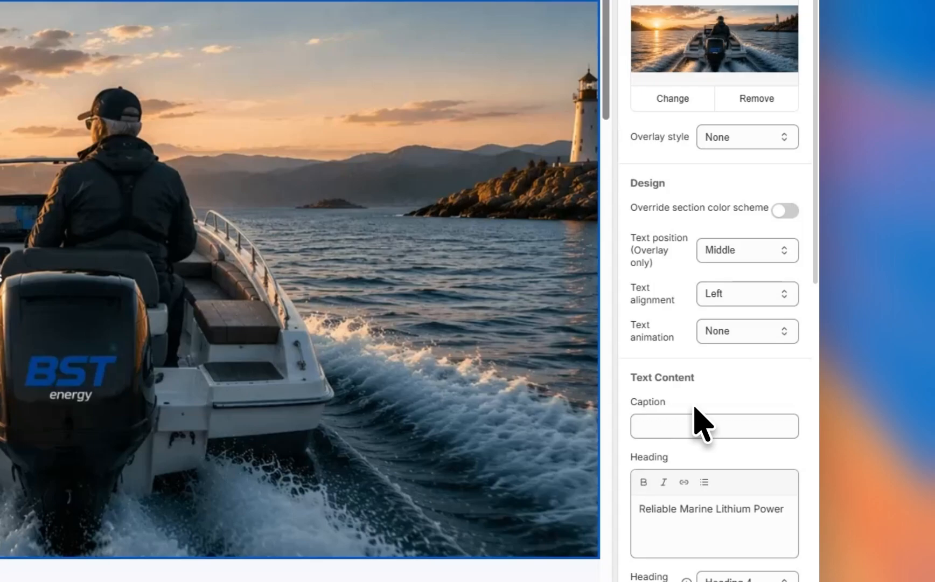
scroll(693, 412, "down", 10)
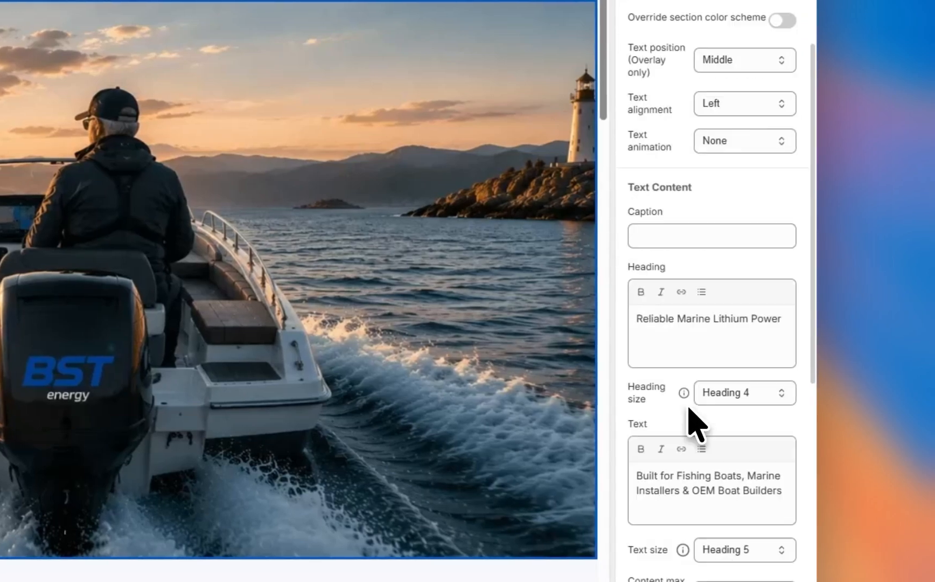
Change the Hero slide's first button label to "Whatsapp US"
scroll(690, 420, "up", 10)
scroll(690, 420, "down", 12)
scroll(690, 425, "down", 2)
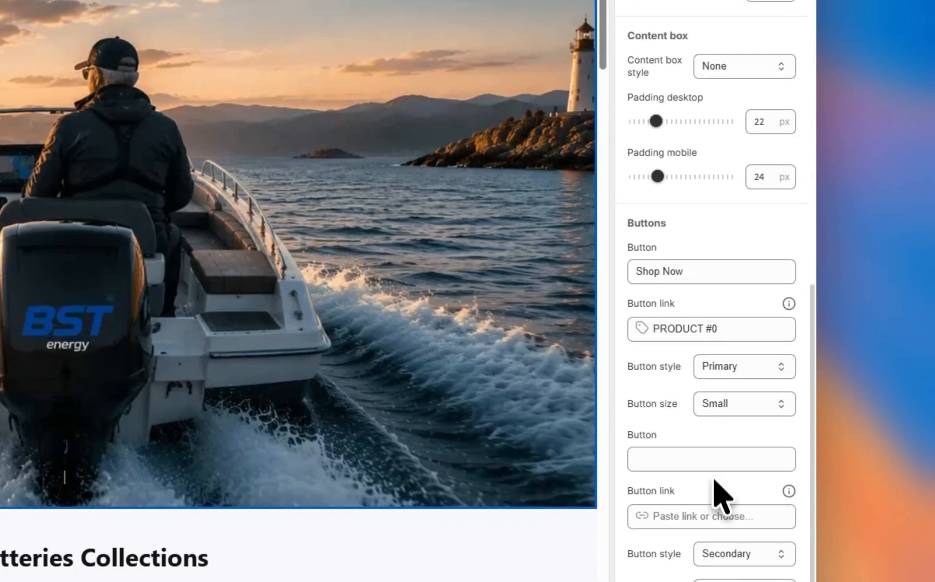
left_click_drag(695, 322, 612, 324)
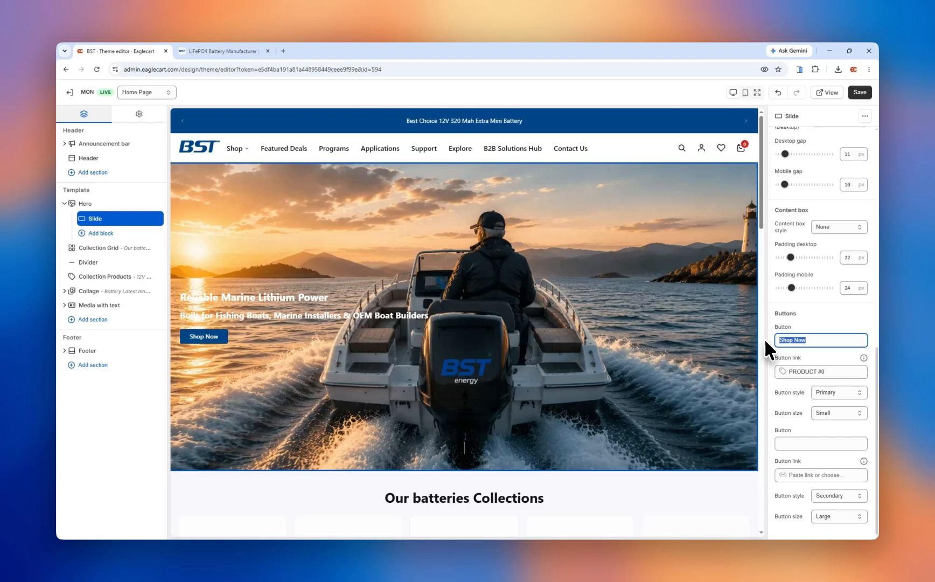
type("WHA")
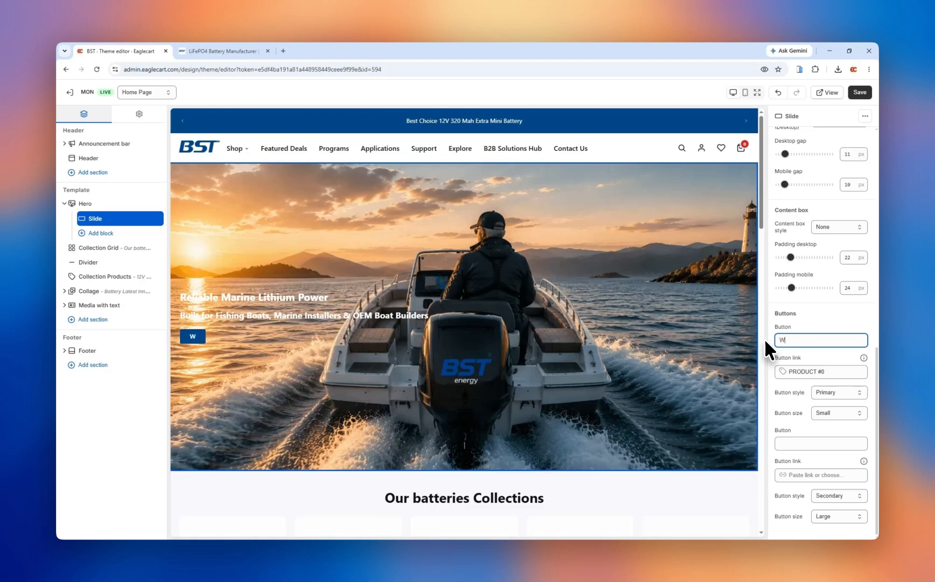
type("sapp us")
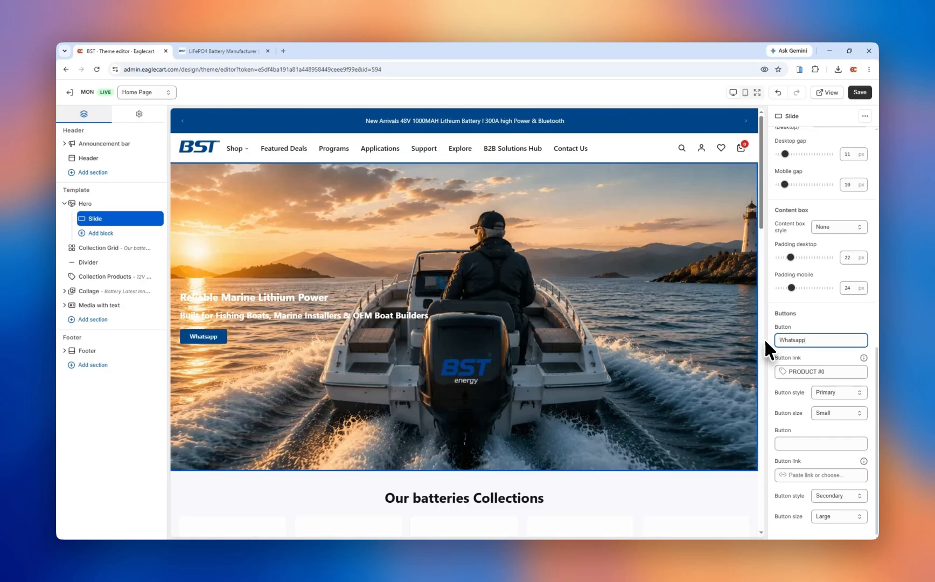
key("BackSpace")
key("BackSpace")
type("US")
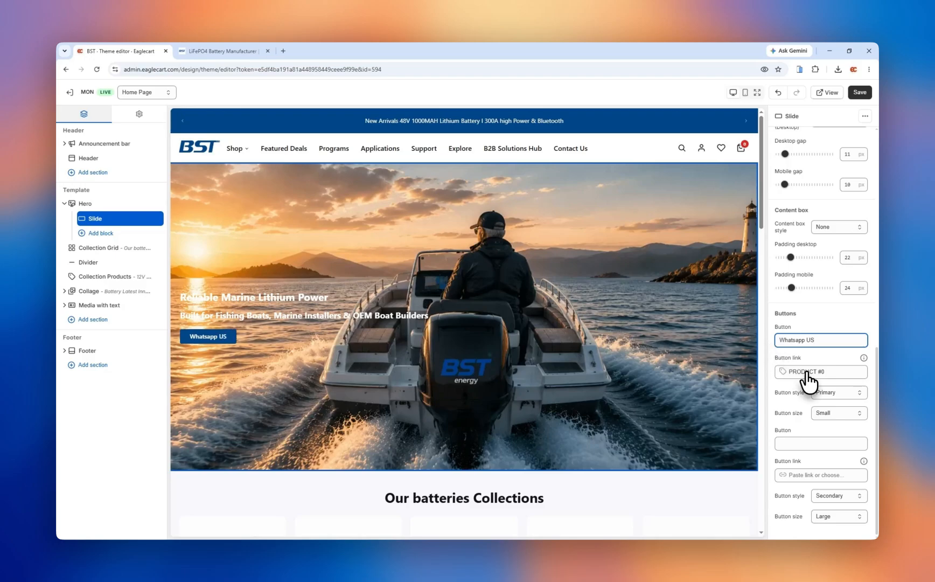
Link the slide's "Whatsapp US" button to All collections
left_click(833, 373)
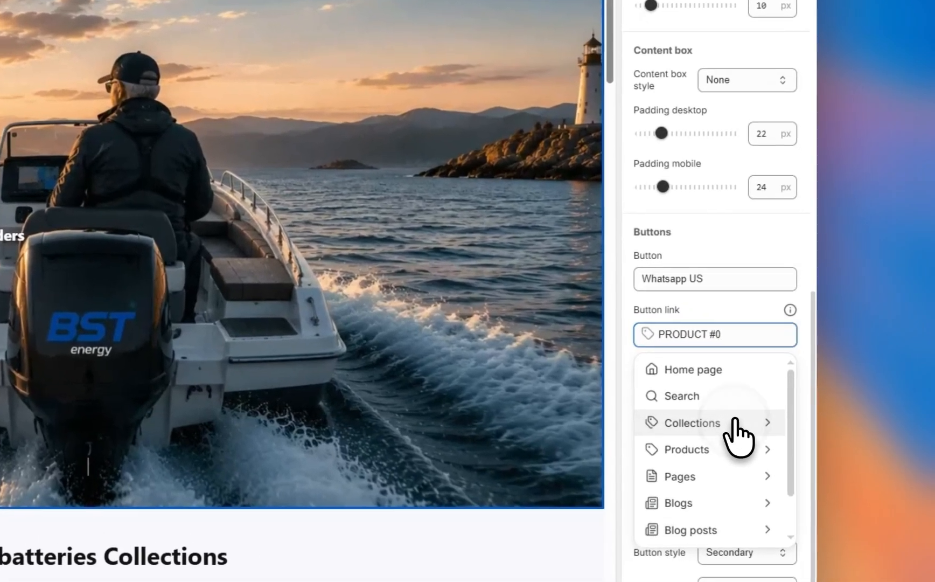
left_click(822, 422)
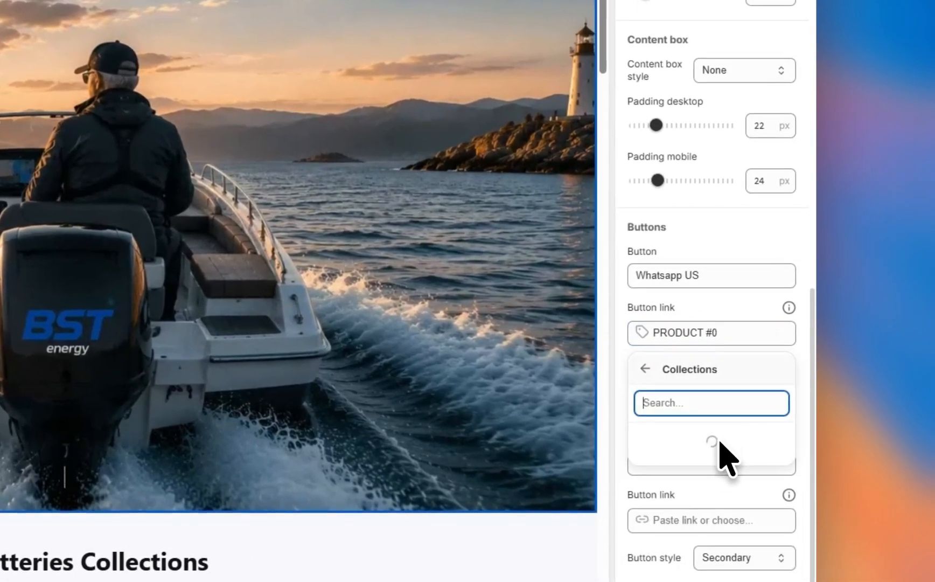
left_click(703, 435)
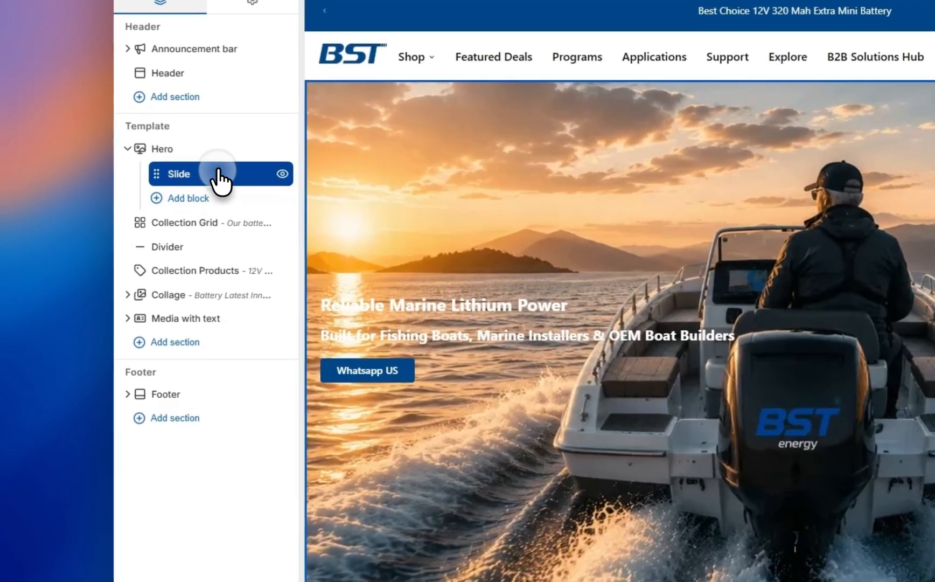
Duplicate the Hero slide twice so the section holds three slides
right_click(119, 216)
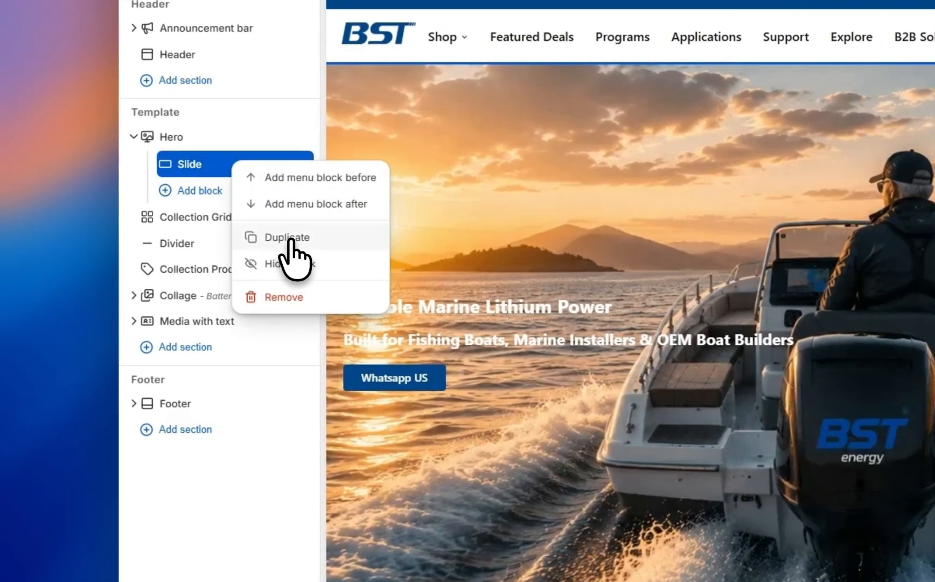
left_click(288, 239)
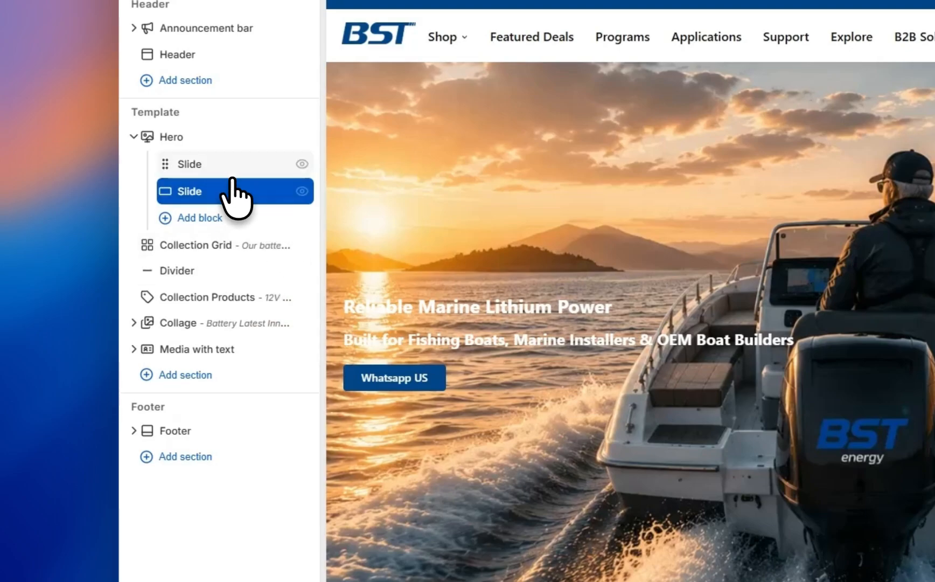
left_click(228, 192)
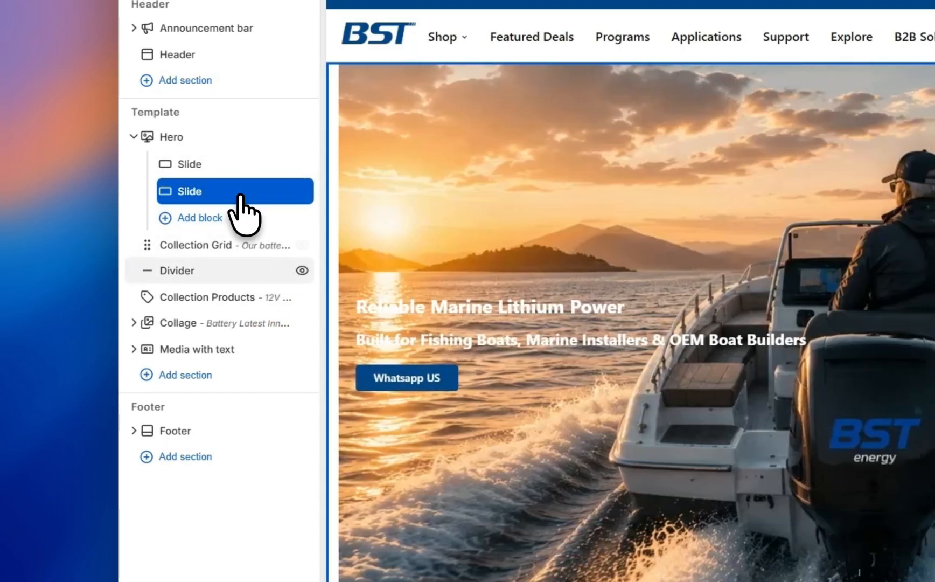
right_click(236, 195)
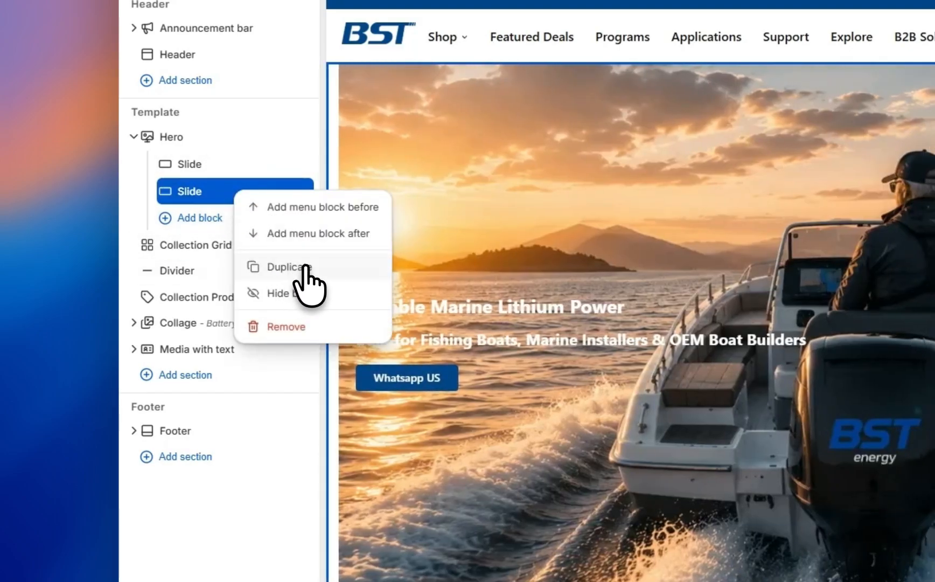
left_click(303, 269)
left_click(224, 195)
right_click(225, 195)
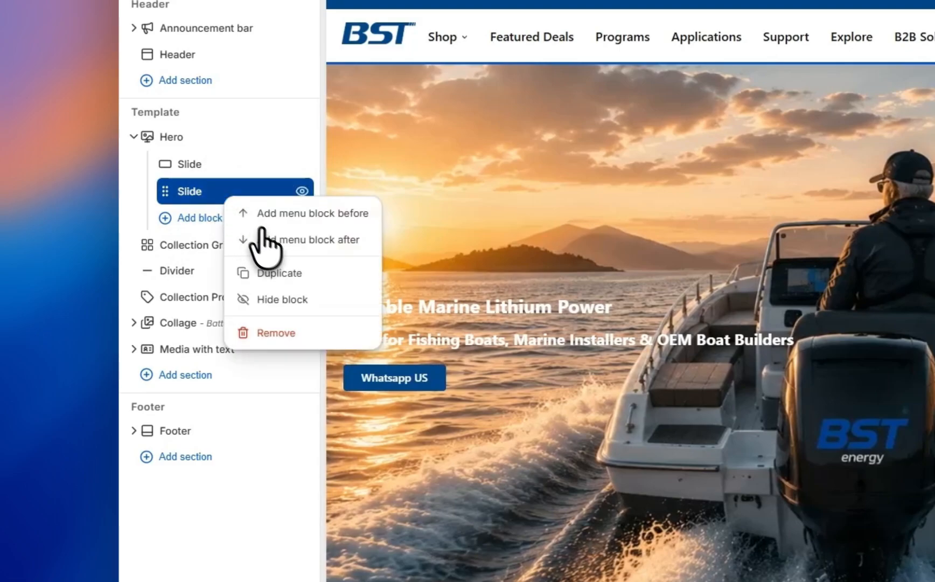
left_click(312, 272)
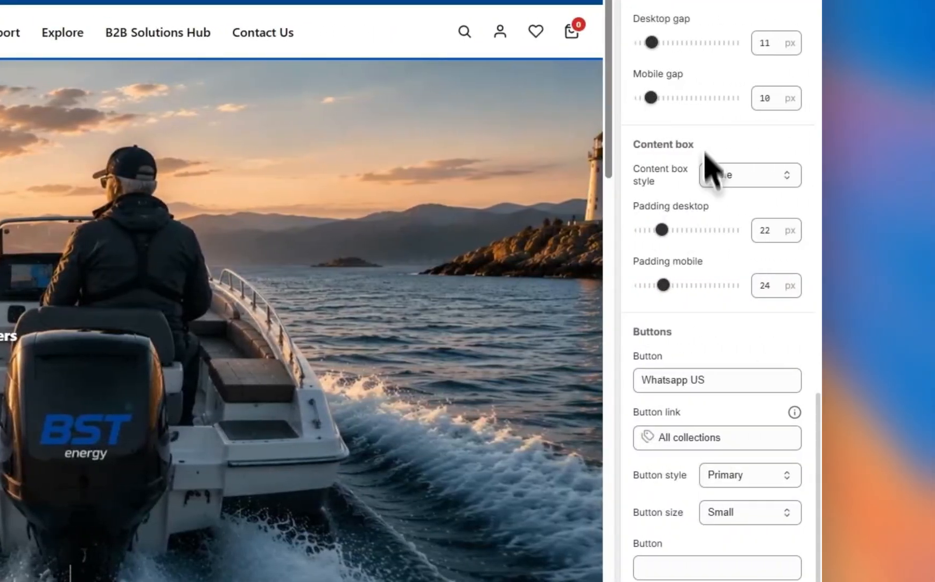
Replace the second Hero slide's image with the blue-sky boat banner from the media library
scroll(776, 162, "up", 12)
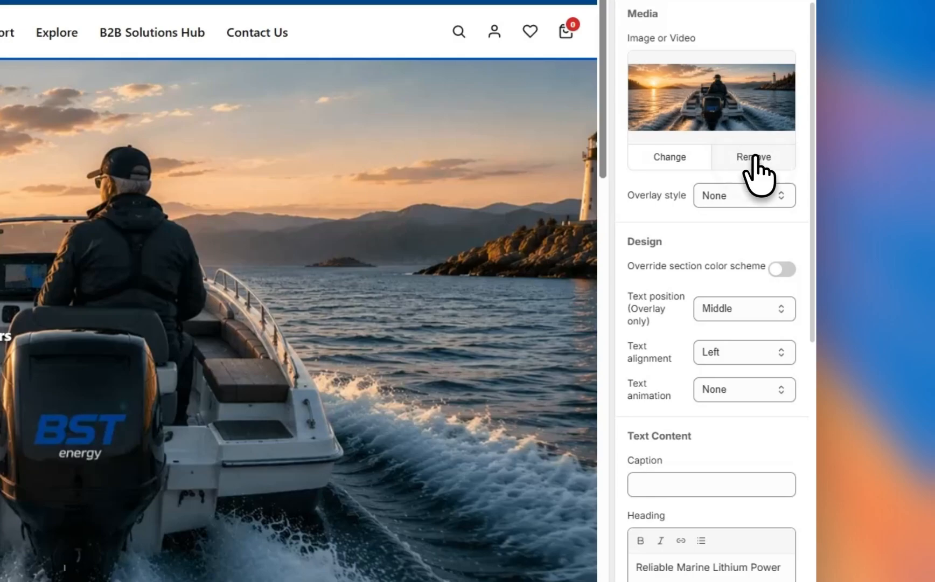
left_click(754, 157)
left_click(685, 161)
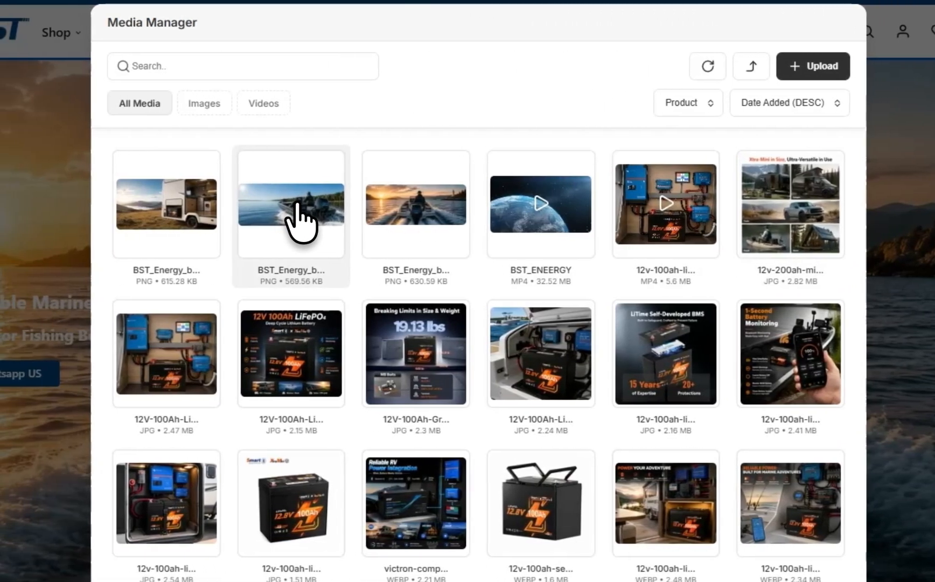
left_click(297, 204)
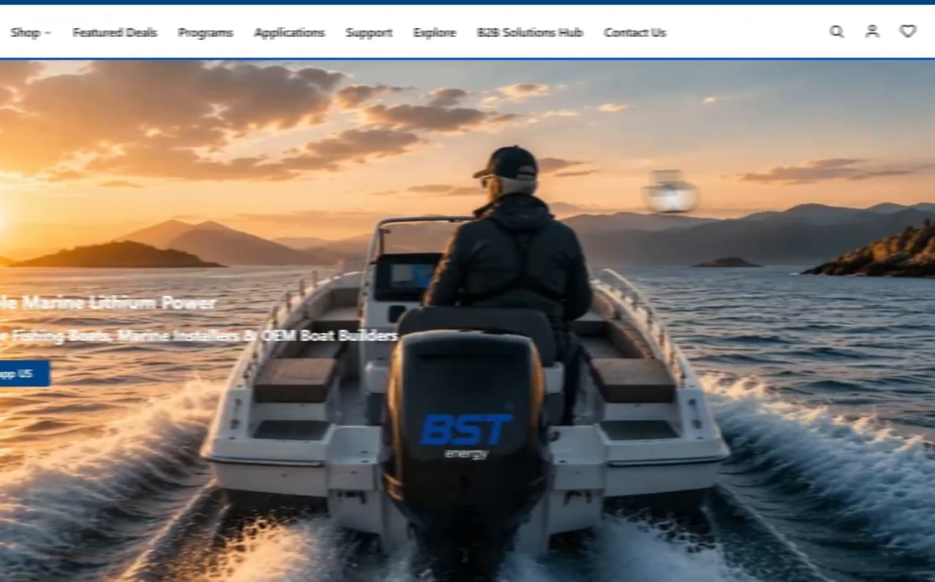
Replace the third Hero slide's image with the uploaded file BST Energy banner 3.png and save the theme changes
left_click(753, 157)
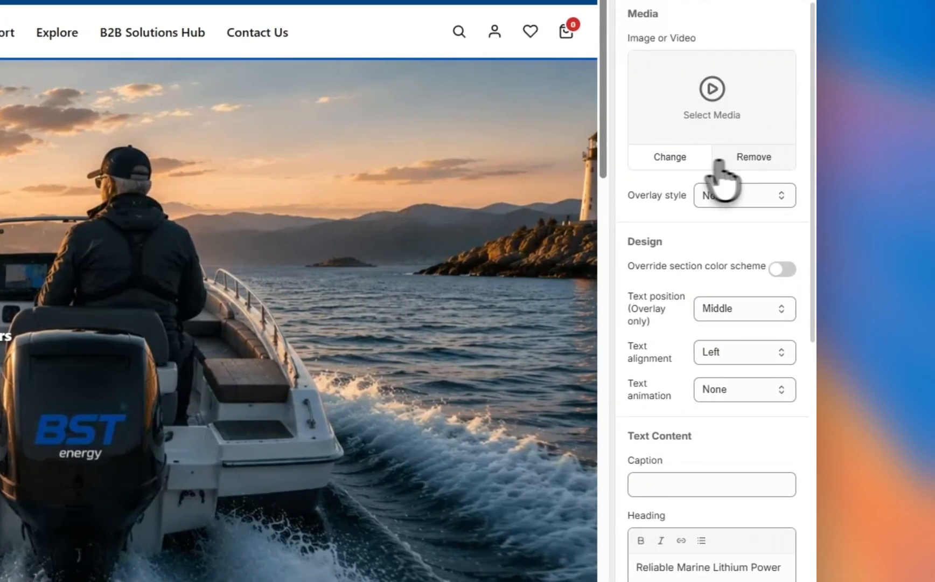
left_click(668, 159)
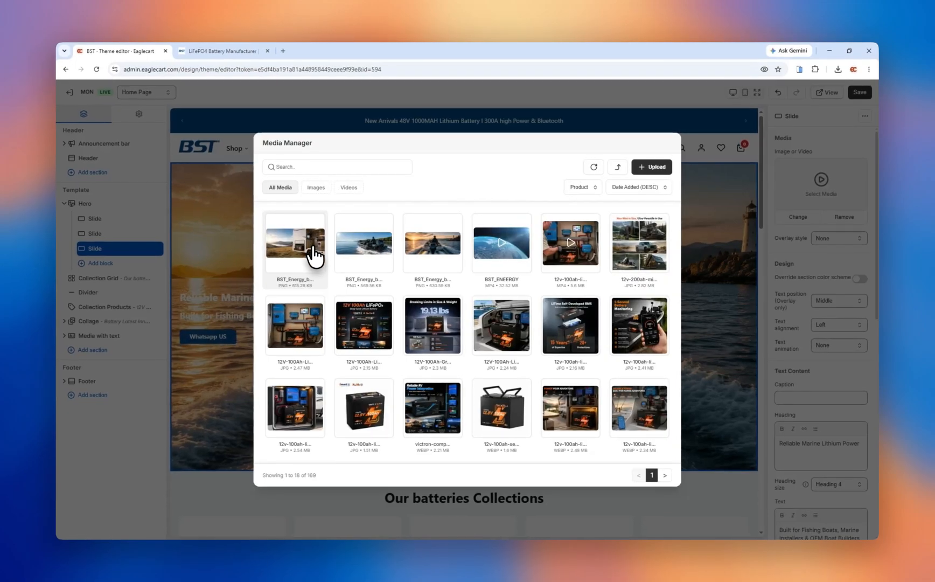
left_click(652, 167)
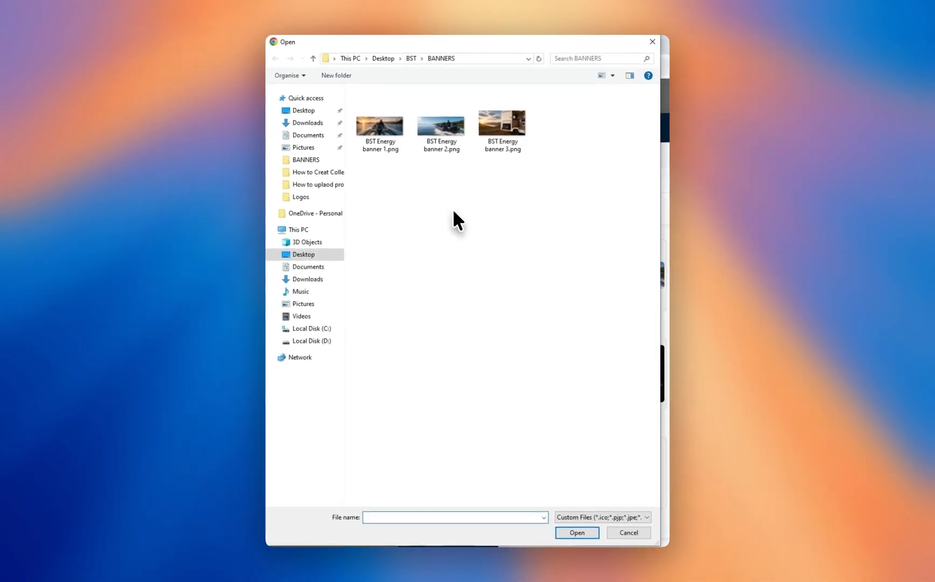
double_click(501, 127)
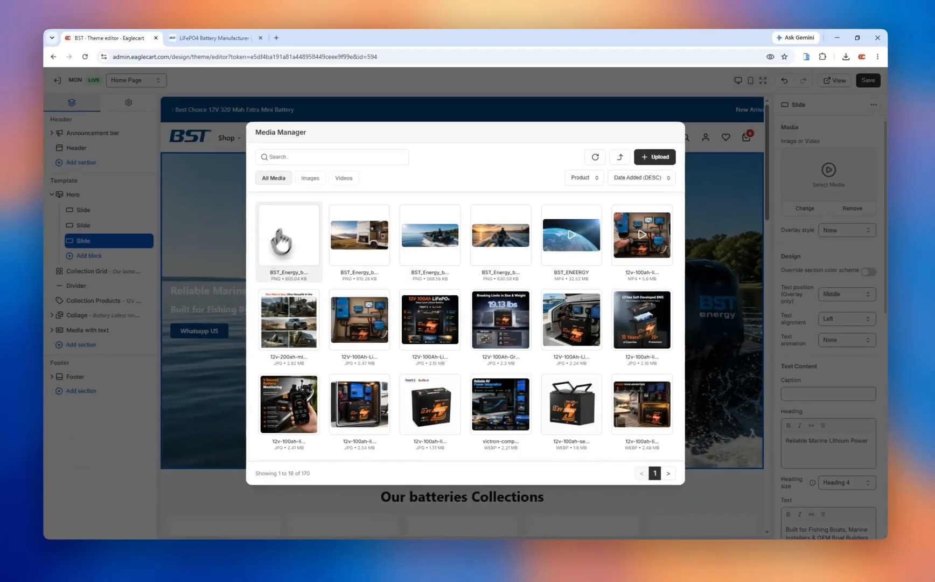
left_click(280, 237)
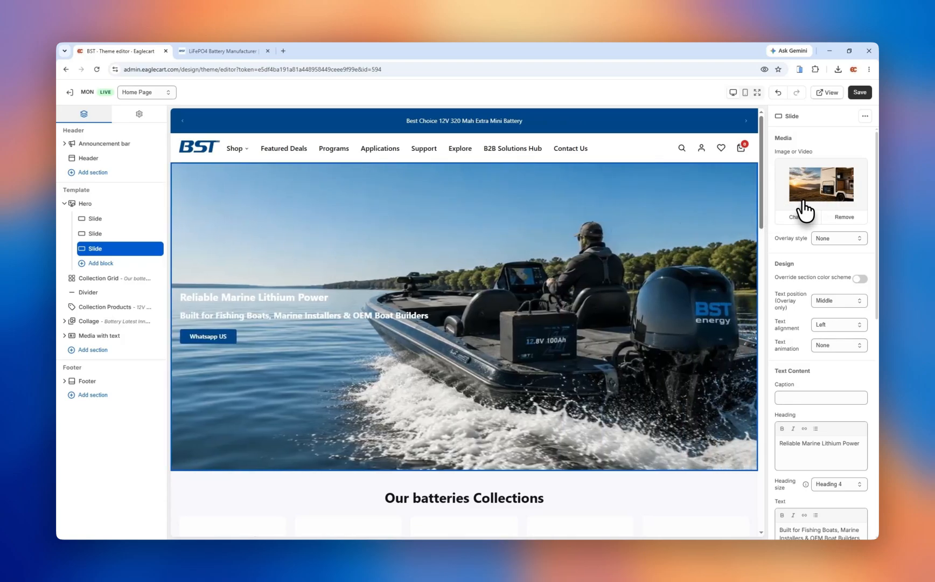
left_click(861, 92)
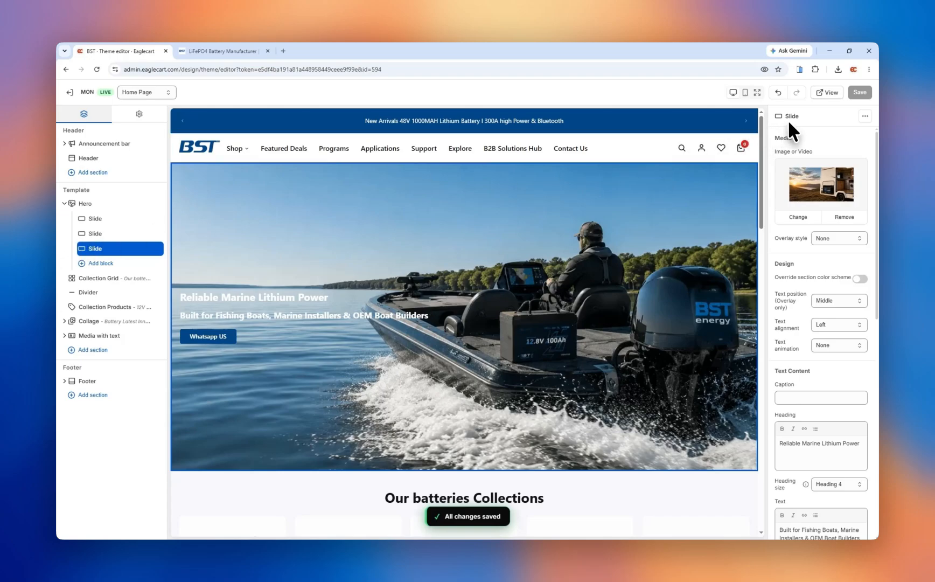
Open the live storefront, reload it, and examine the home page on desktop and in the mobile simulator
left_click(824, 92)
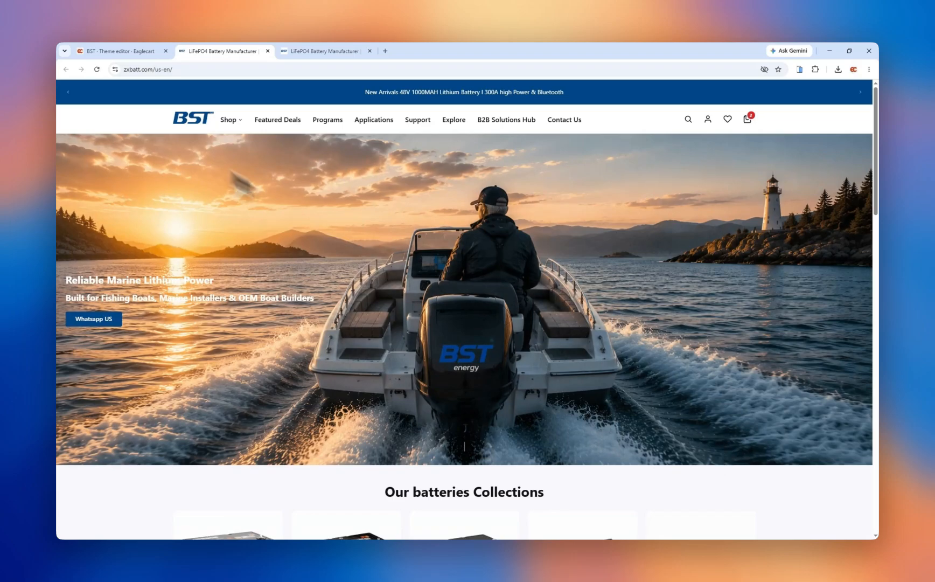
left_click(96, 70)
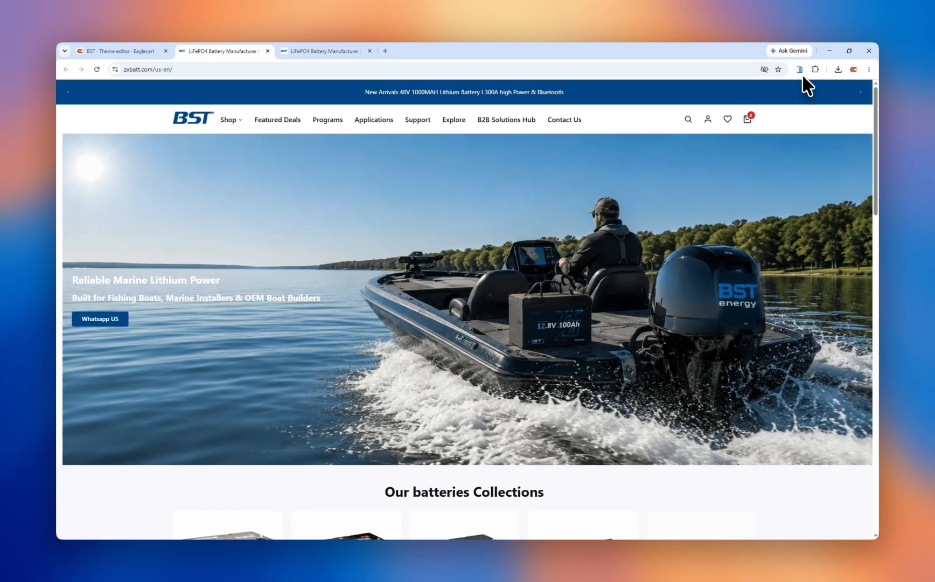
left_click(800, 70)
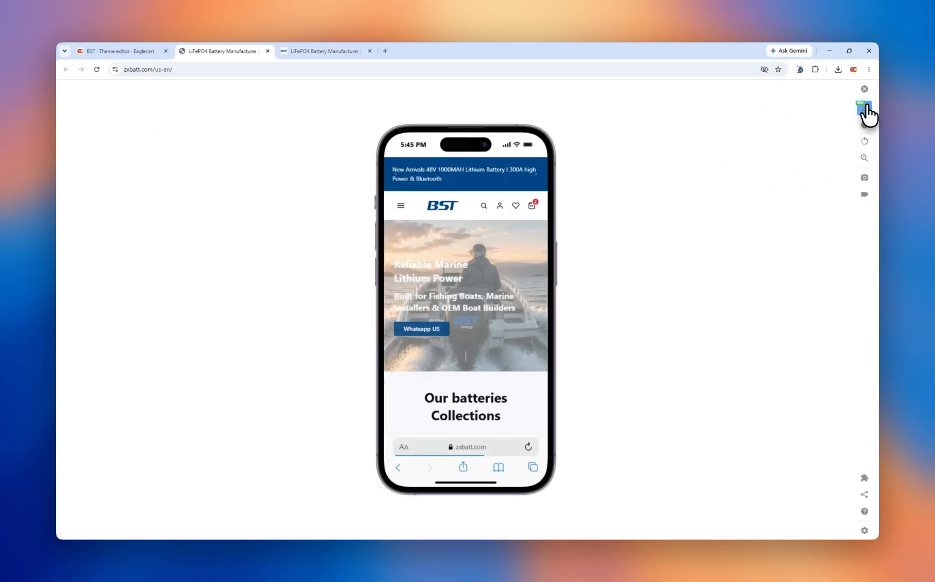
left_click(863, 107)
scroll(499, 310, "down", 4)
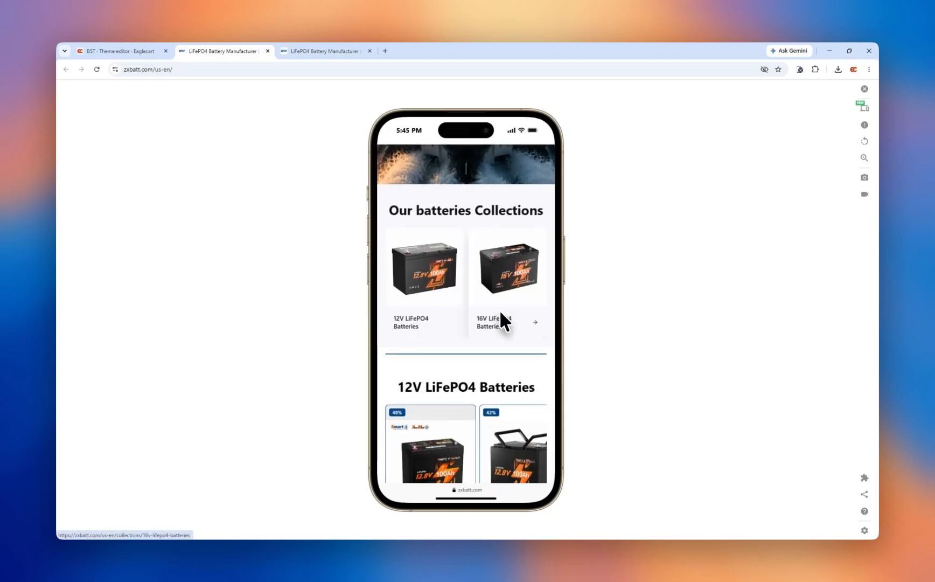
scroll(500, 311, "up", 4)
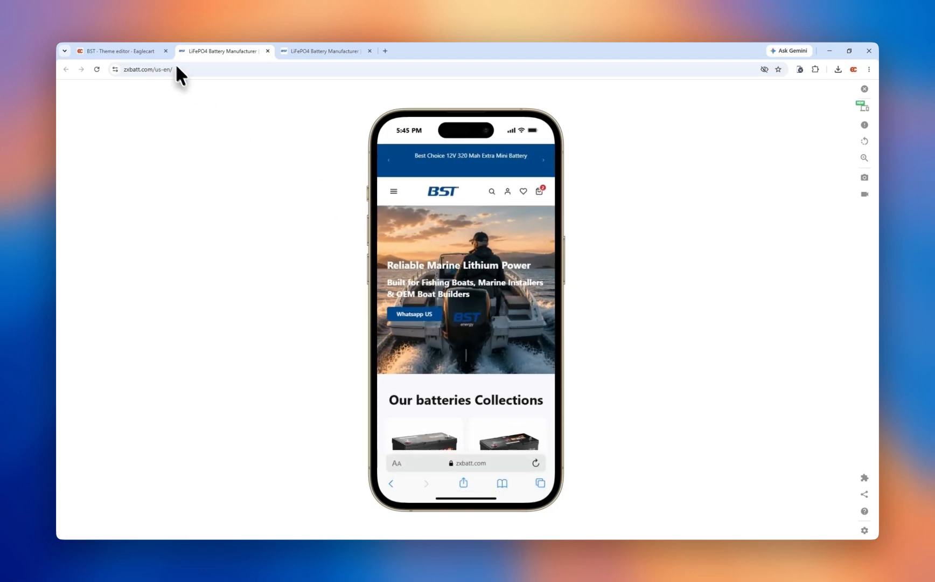
Return to the theme editor and review the Hero section's carousel behavior, content position and effects settings, including the Fade, Reveal and Ken Burns explanations
left_click(131, 50)
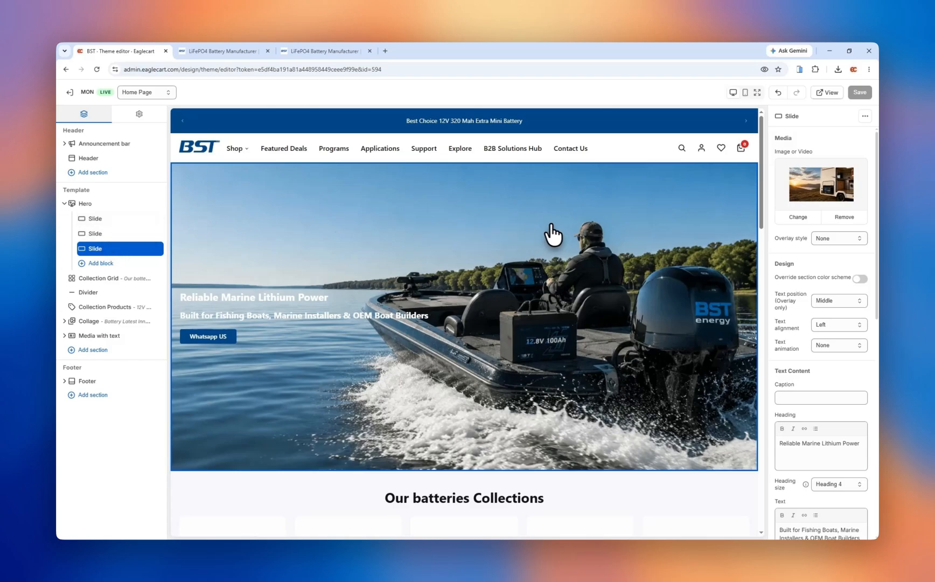
left_click(97, 203)
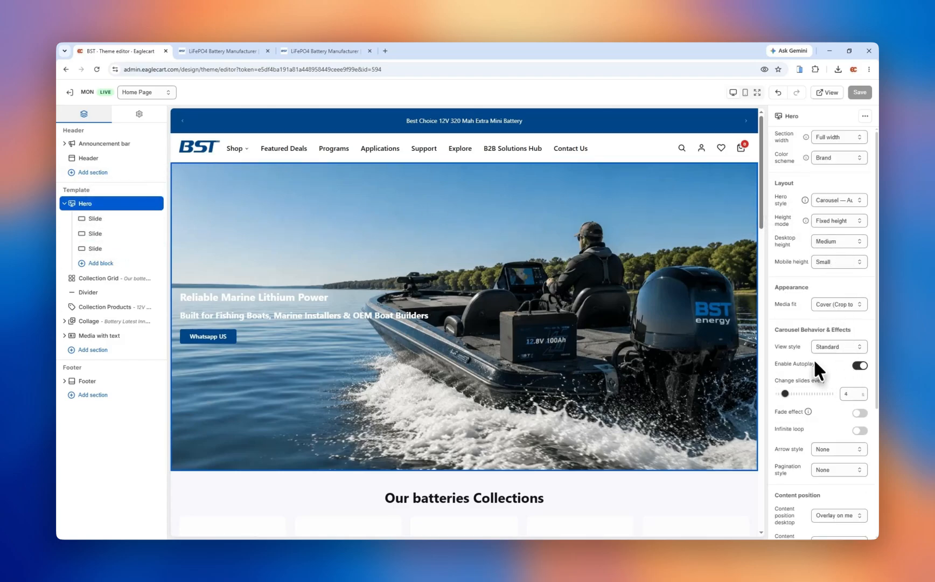
scroll(790, 338, "down", 3)
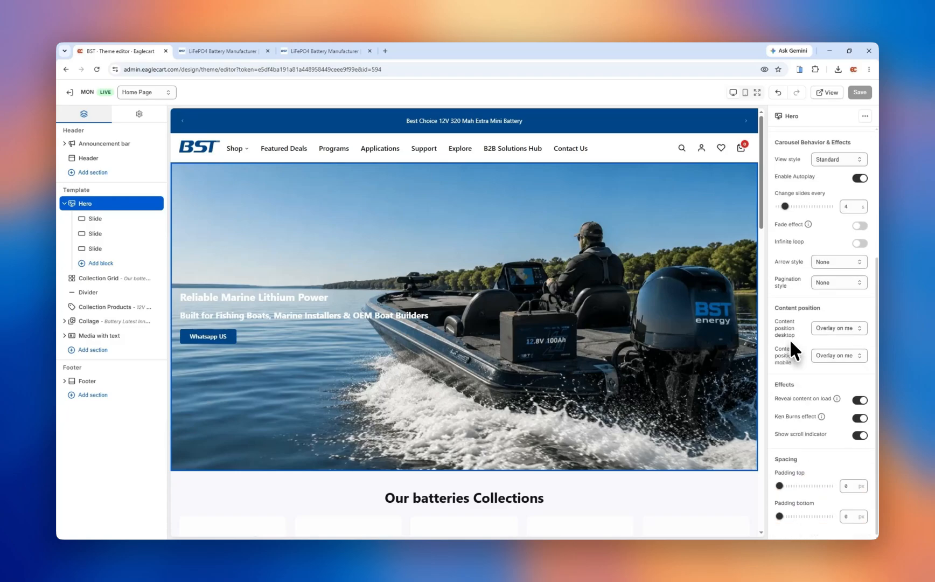
scroll(806, 328, "up", 2)
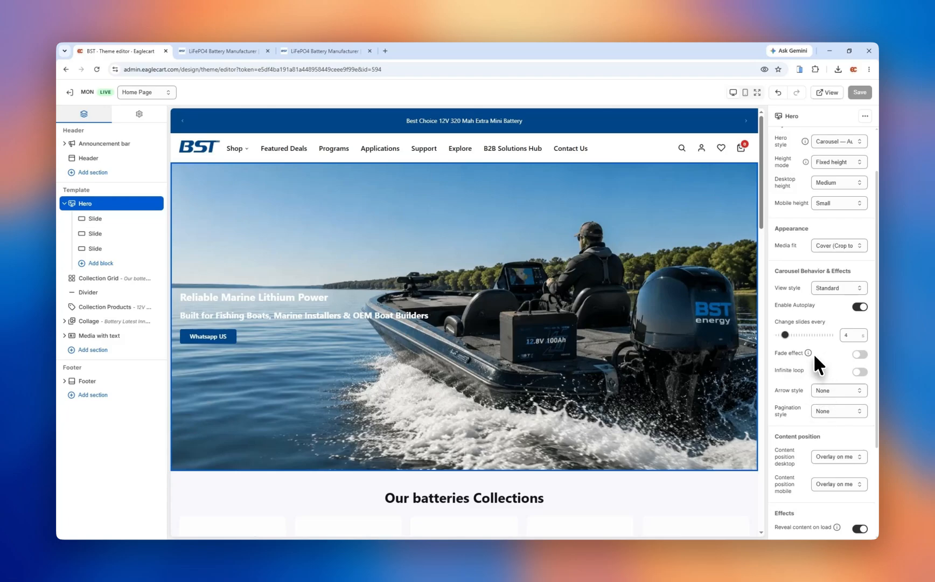
mouse_move(811, 351)
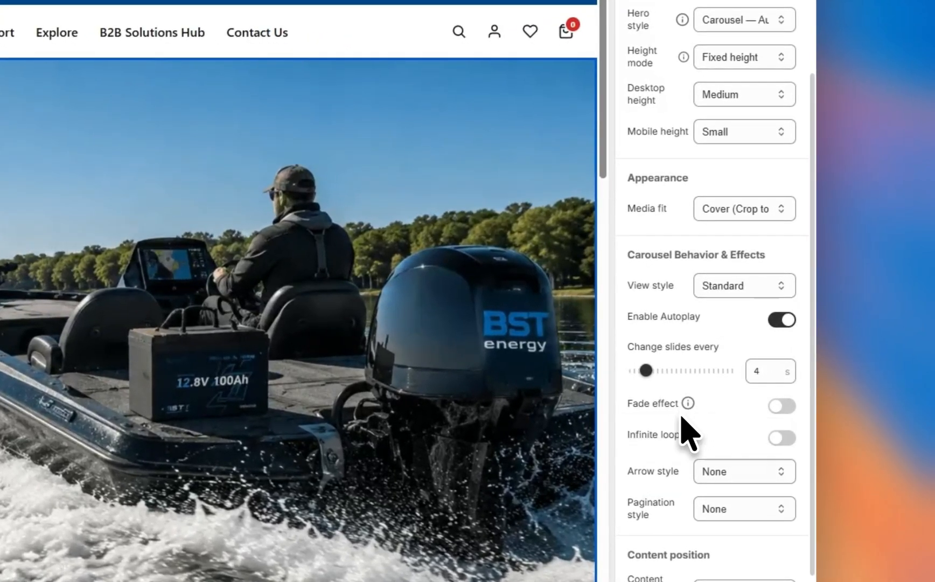
scroll(694, 447, "down", 5)
mouse_move(741, 487)
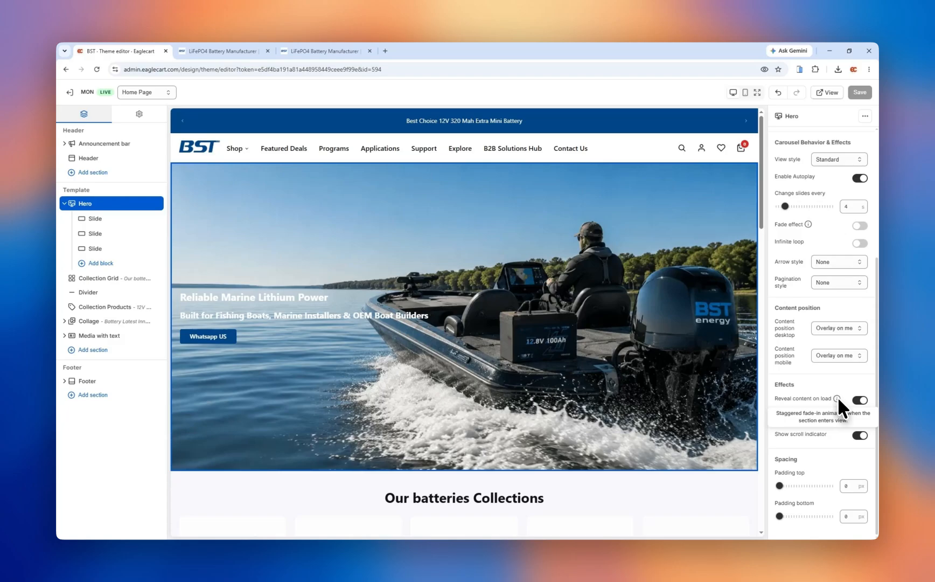
mouse_move(821, 416)
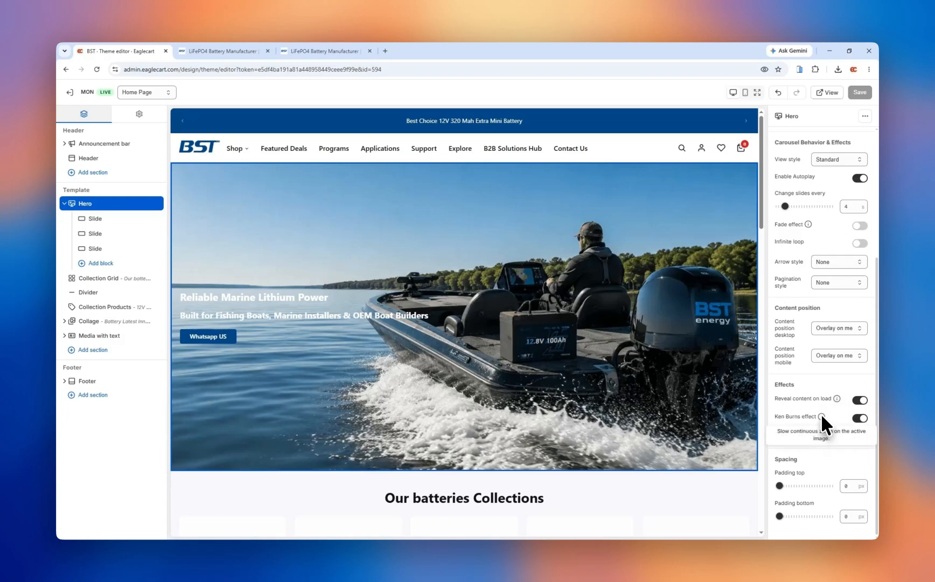